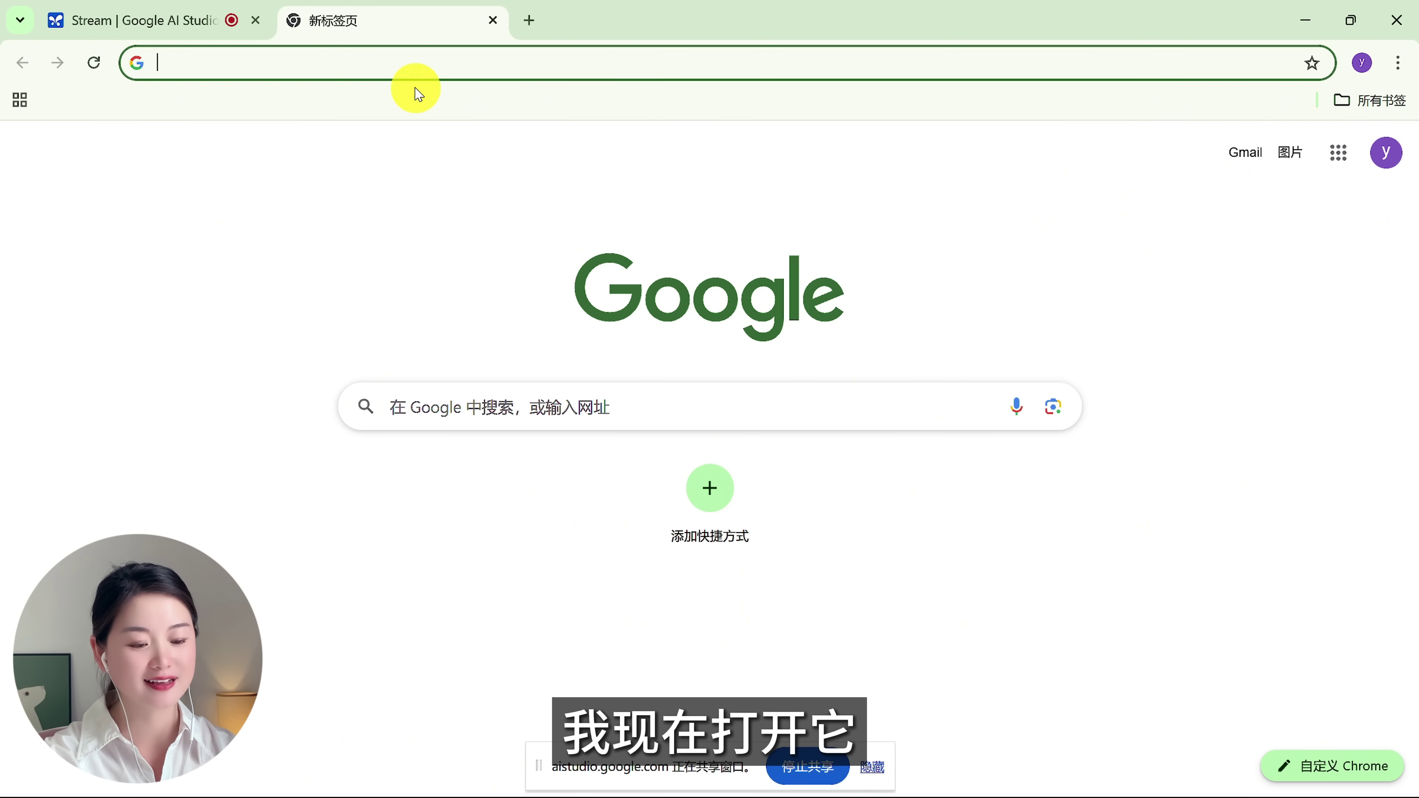
Open Google AI Studio at aistudio.google.com/prompts/new_chat and go to its realtime Stream page
{"action": "type", "text": "https://aistudio.google.com/prompts/new_chat"}
{"action": "key", "text": "Return"}
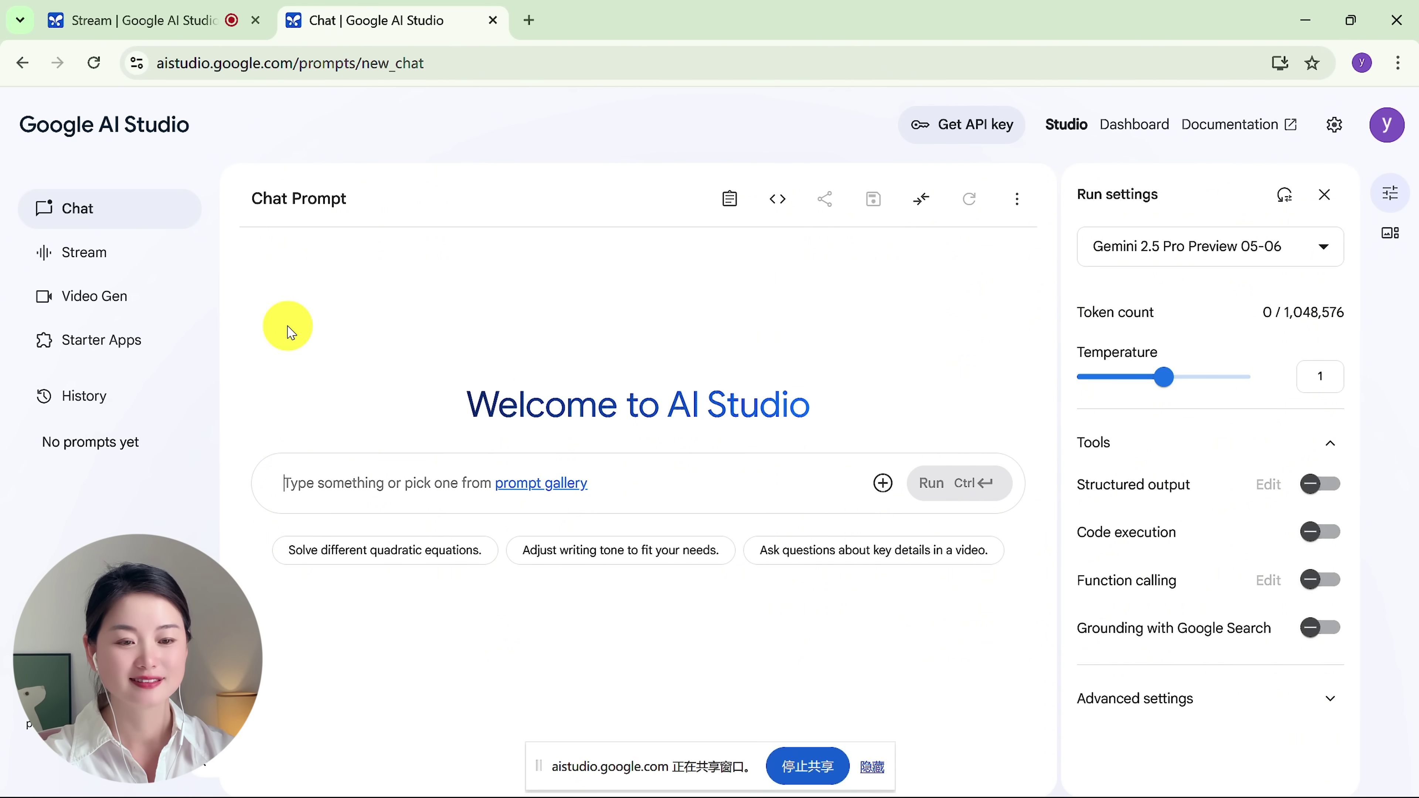
{"action": "left_click", "coordinate": [84, 263]}
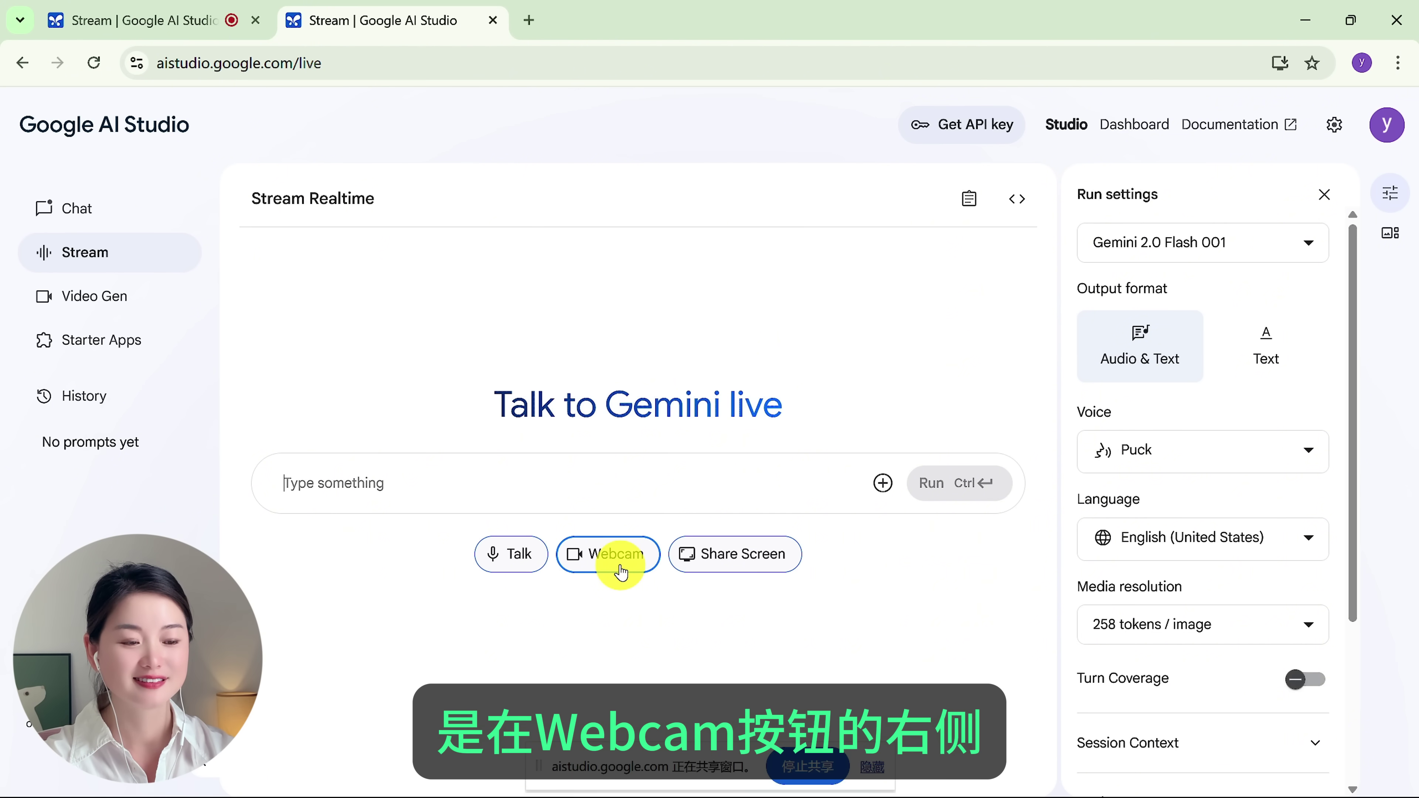
Share the "Stream | Google AI Studio" browser window with Gemini live
{"action": "left_click", "coordinate": [753, 567]}
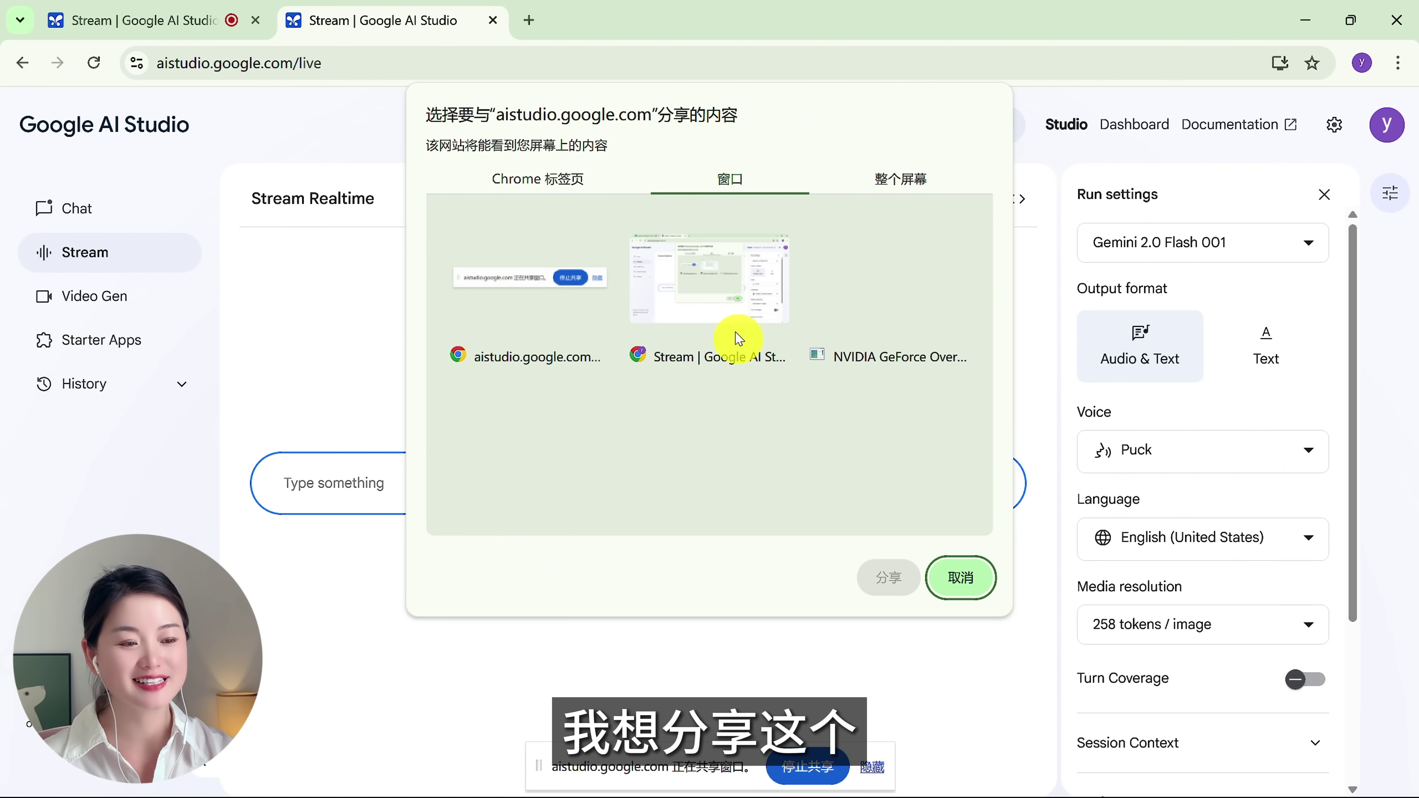
{"action": "left_click", "coordinate": [727, 295]}
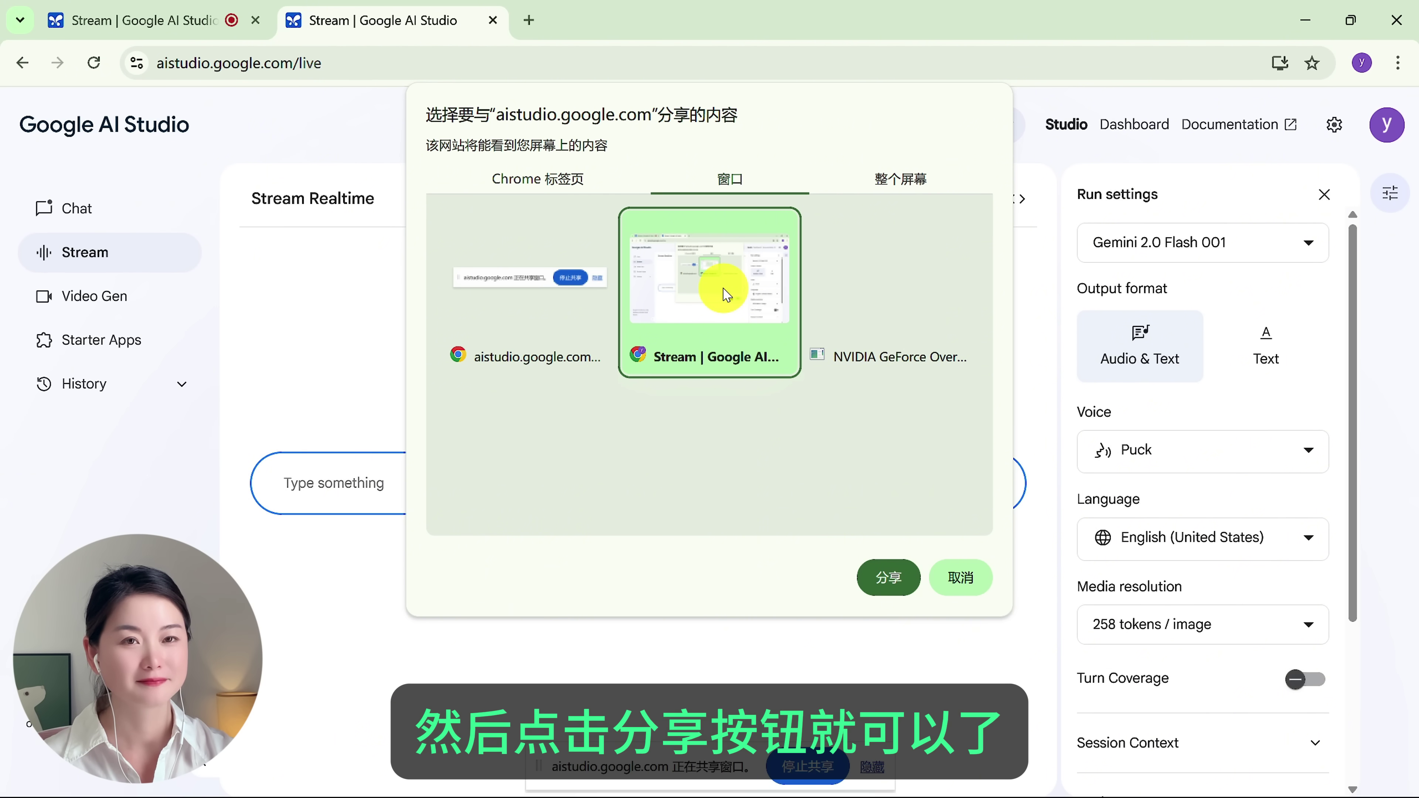
{"action": "left_click", "coordinate": [881, 584]}
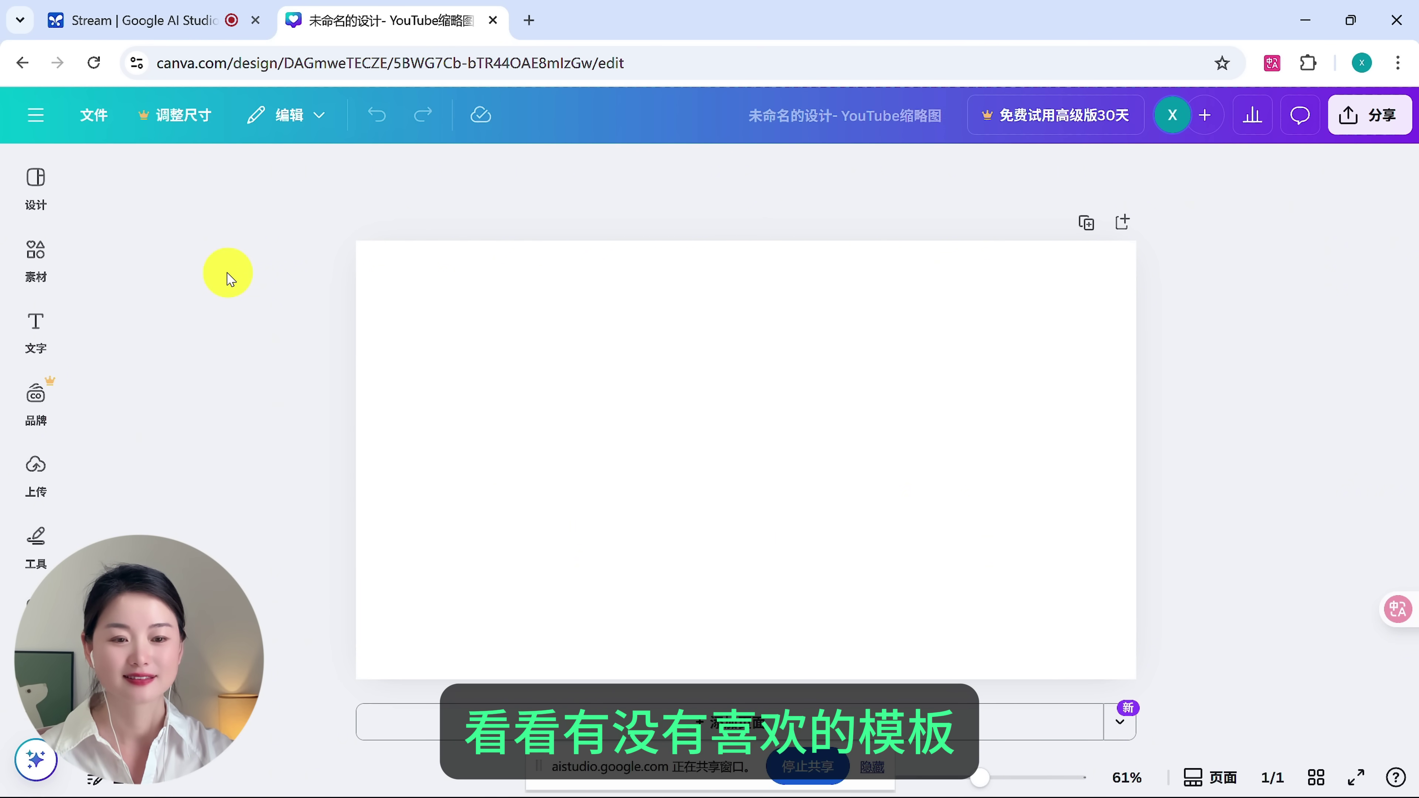
In the blank Canva YouTube thumbnail design, apply the "Yellow White Bold Best AI Websites YouTube Thumbnail" template
{"action": "left_click", "coordinate": [31, 190]}
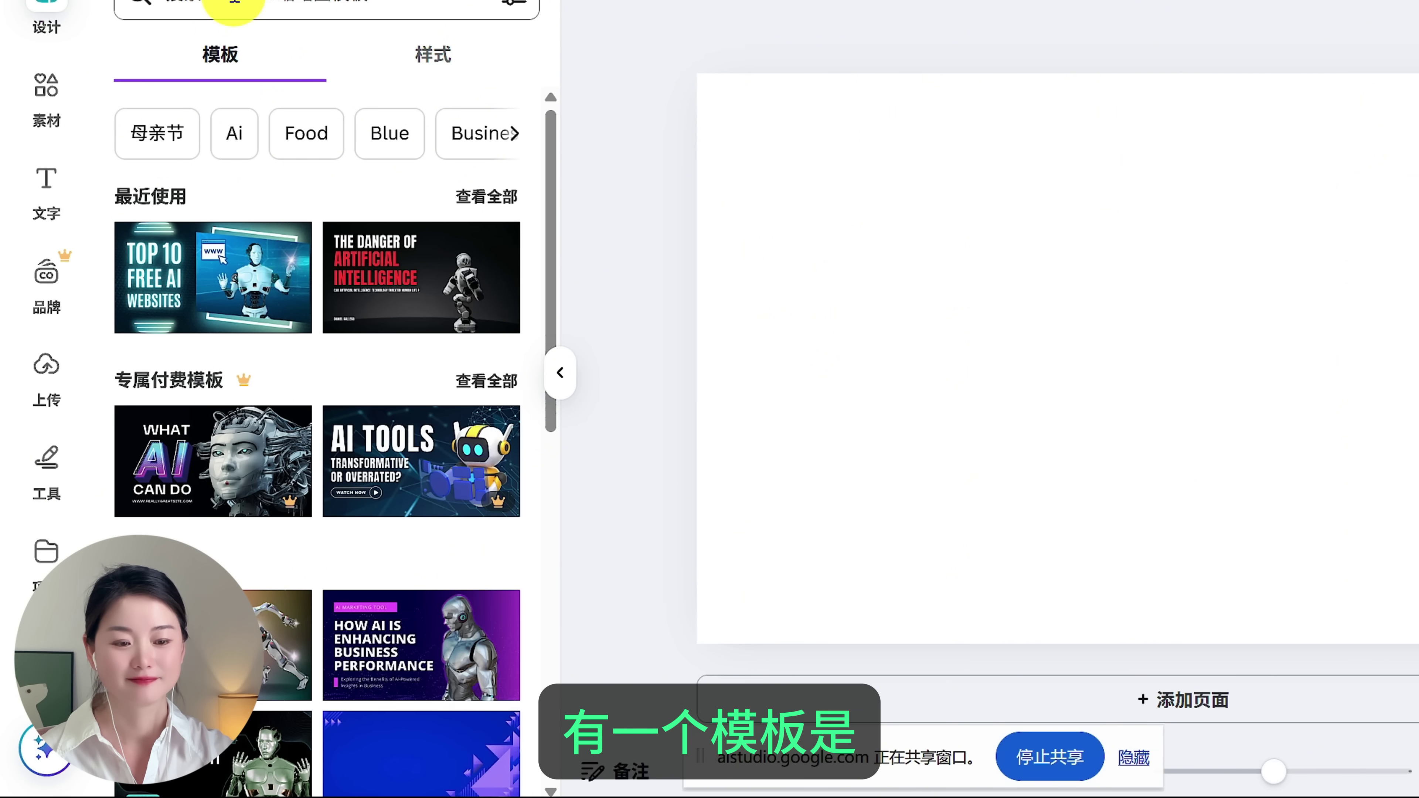
{"action": "scroll", "coordinate": [371, 464], "scroll_direction": "down", "scroll_amount": 9}
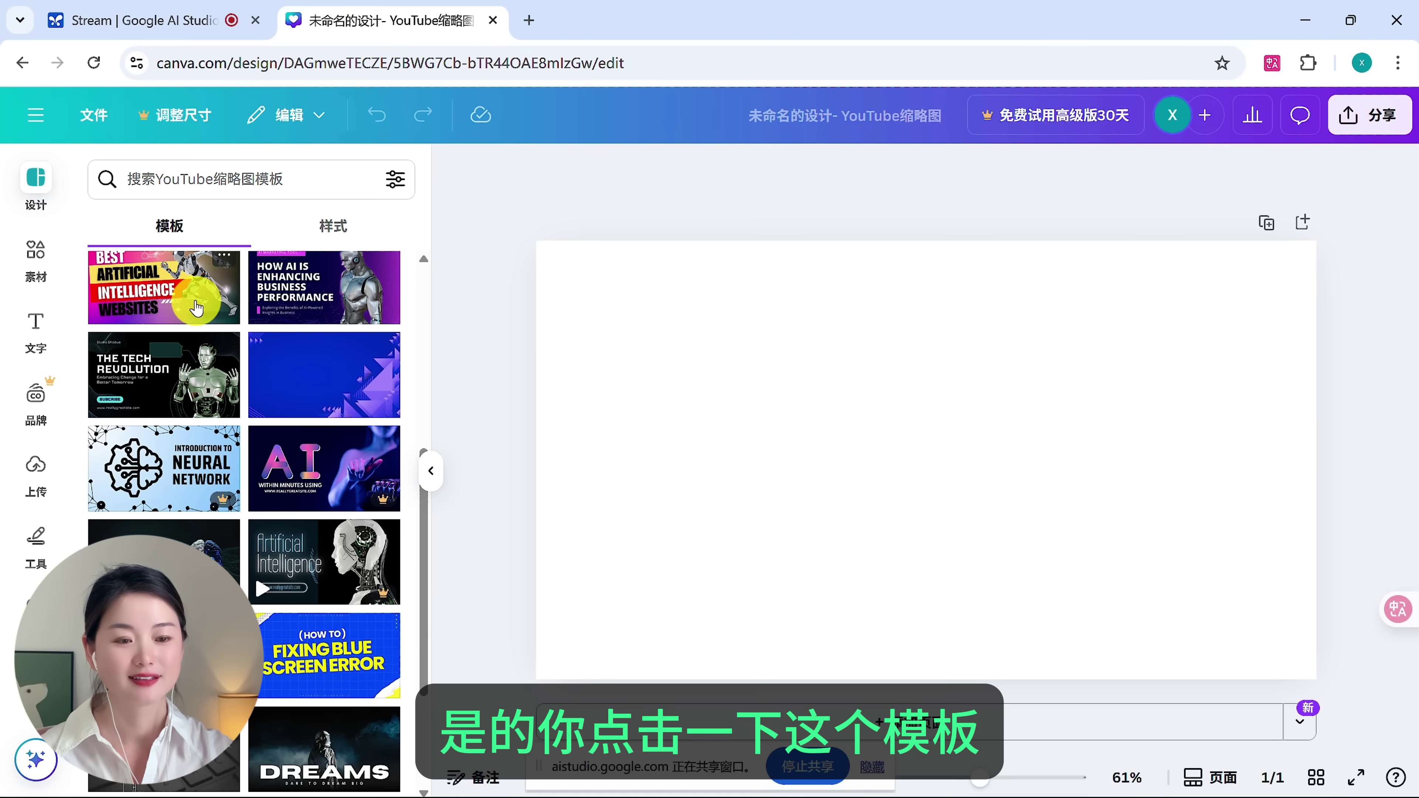
{"action": "left_click", "coordinate": [195, 308]}
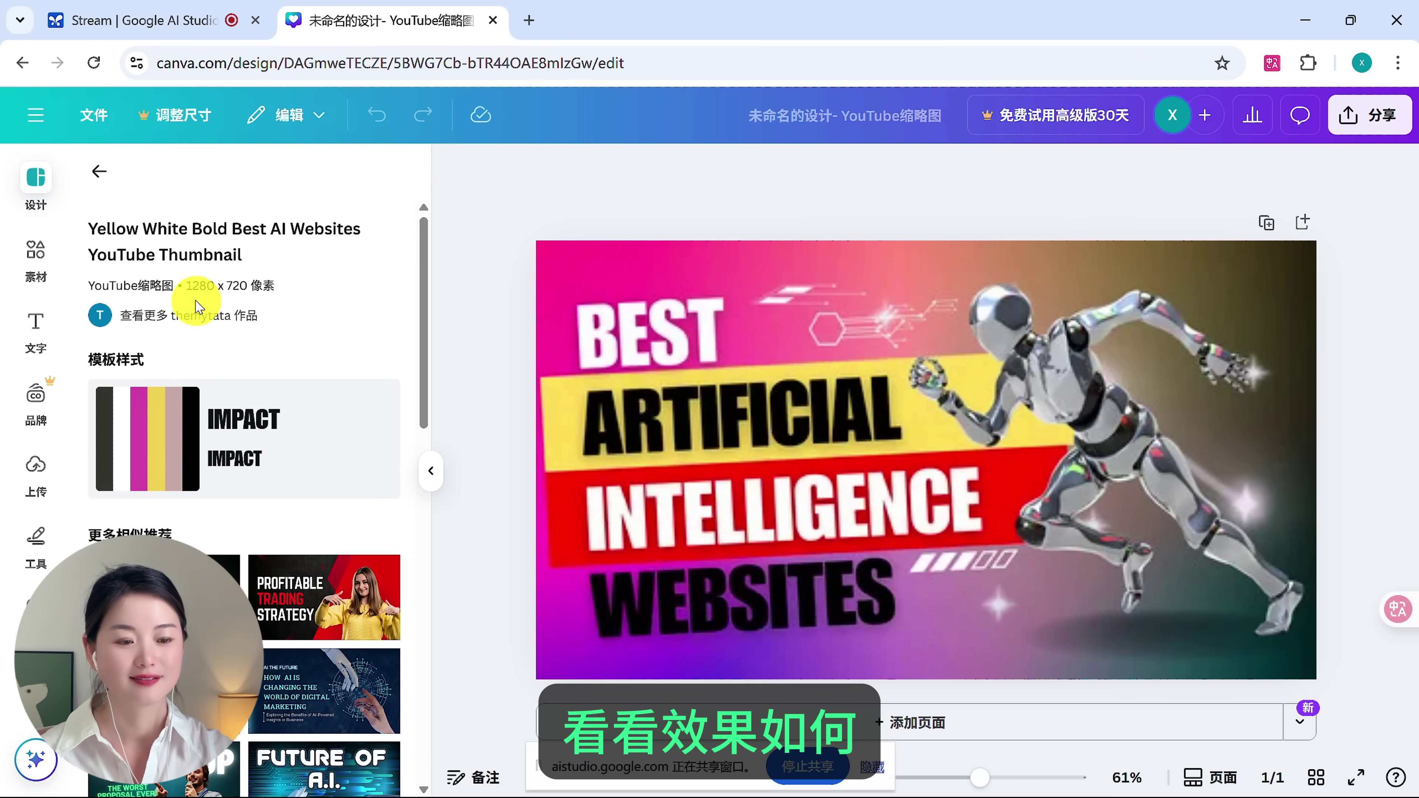
{"action": "left_click", "coordinate": [431, 472]}
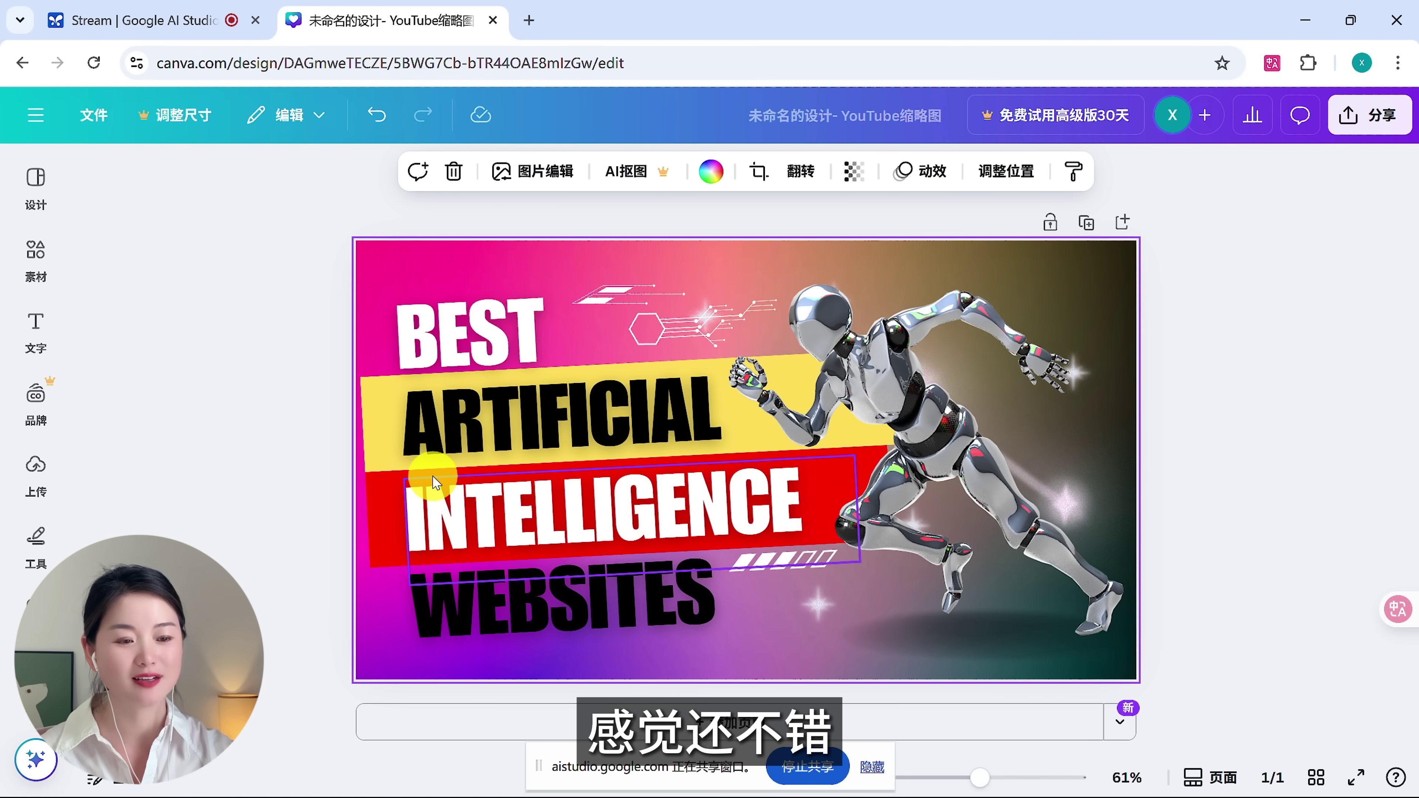
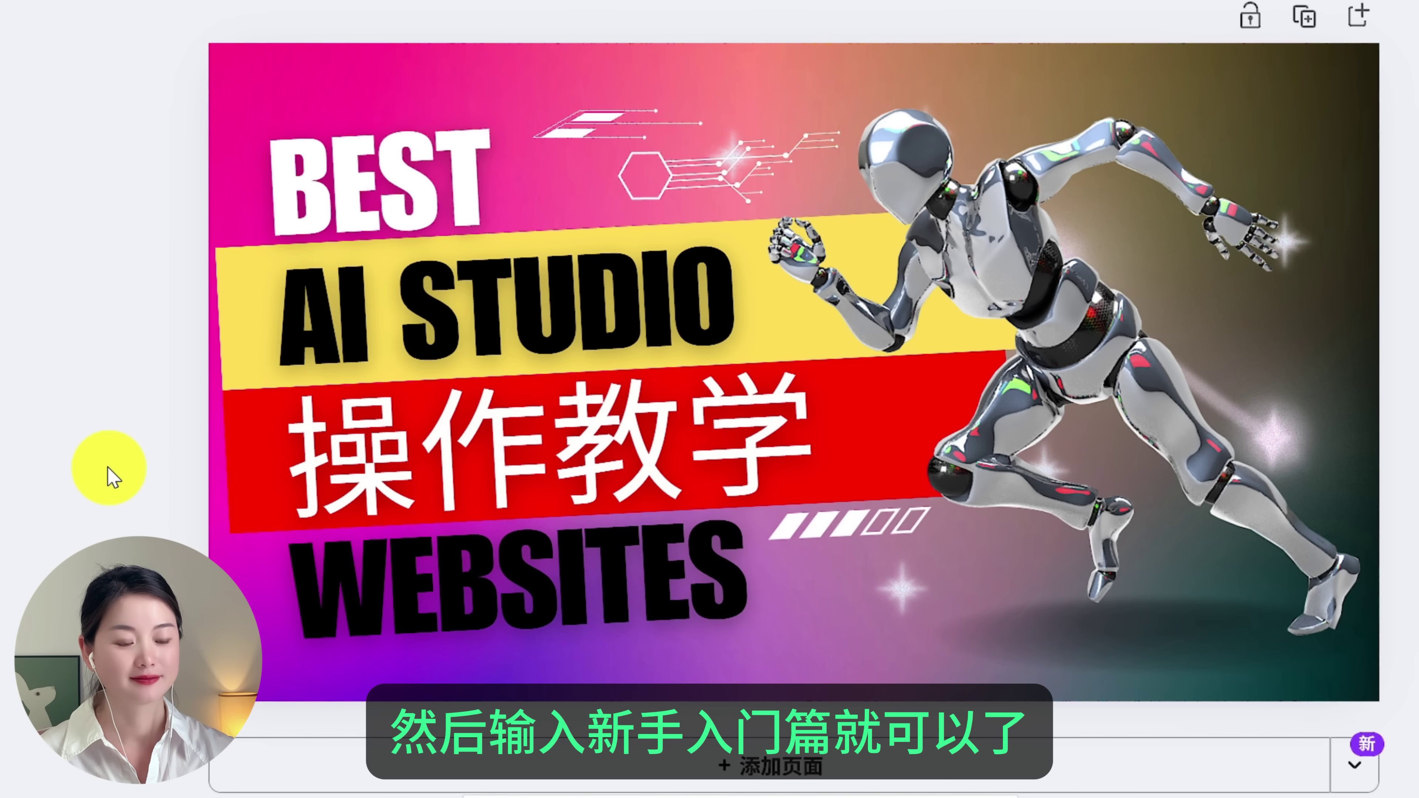
Replace the thumbnail's "WEBSITES" text with "新手入门篇"
{"action": "left_click", "coordinate": [503, 610]}
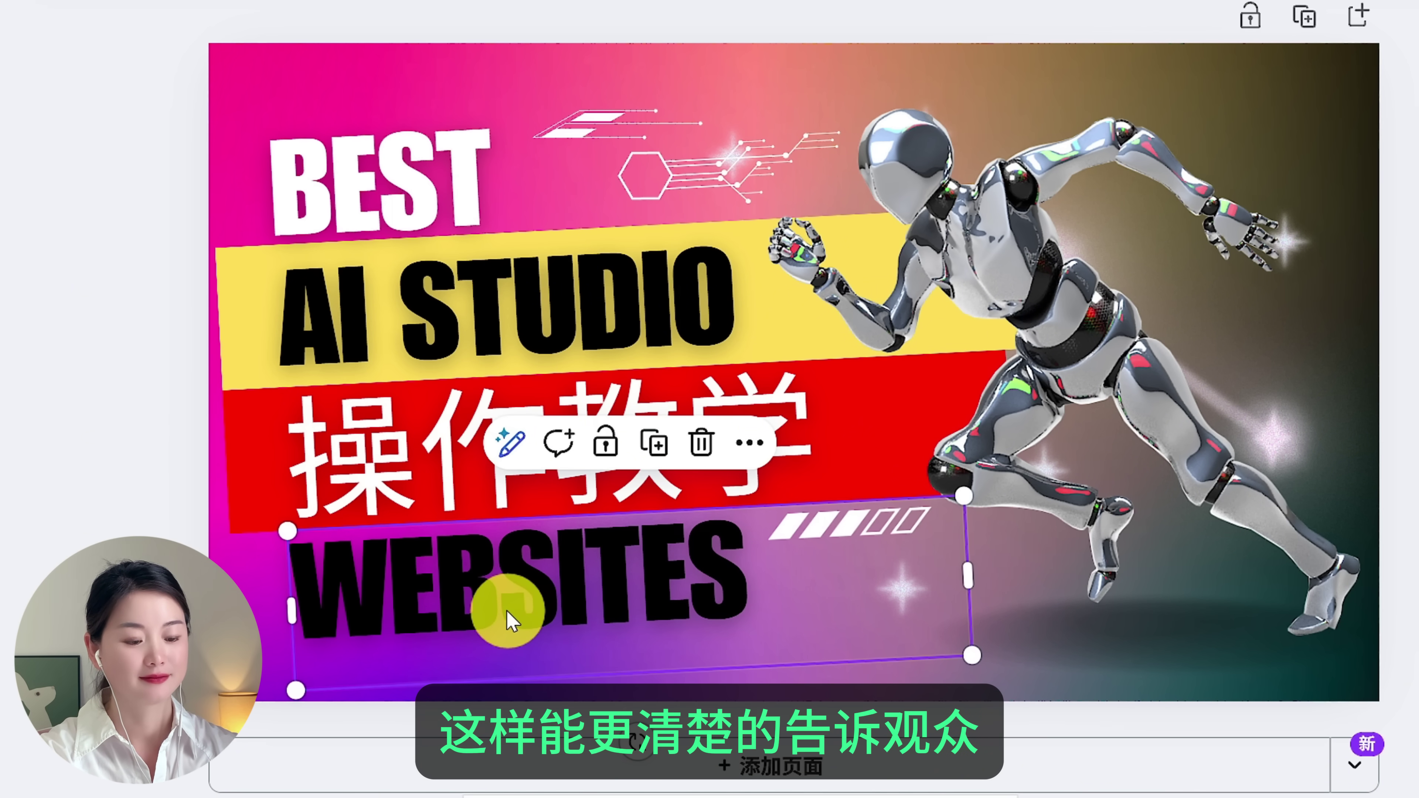
{"action": "type", "text": "xinshou"}
{"action": "key", "text": "space"}
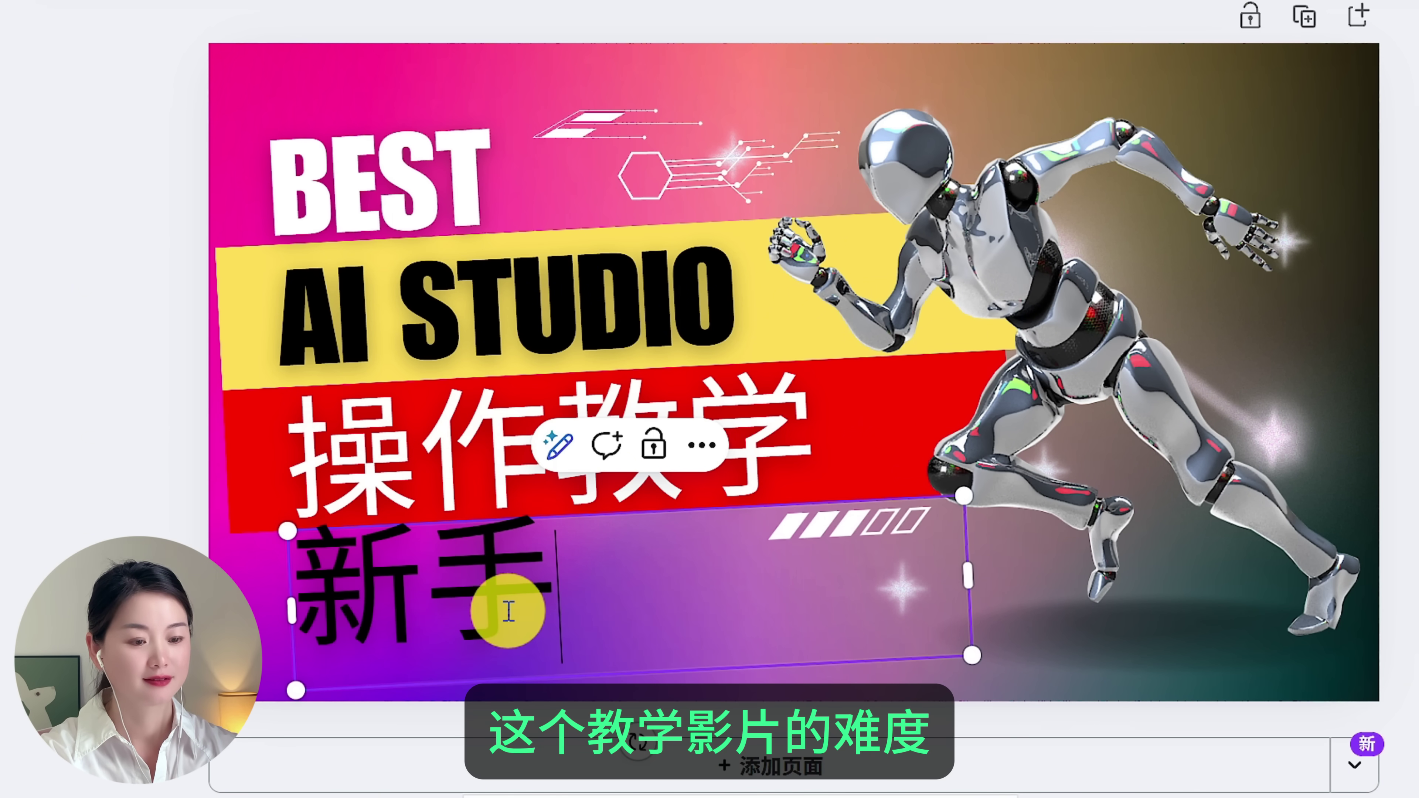
{"action": "type", "text": "rumen"}
{"action": "key", "text": "space"}
{"action": "type", "text": "pian"}
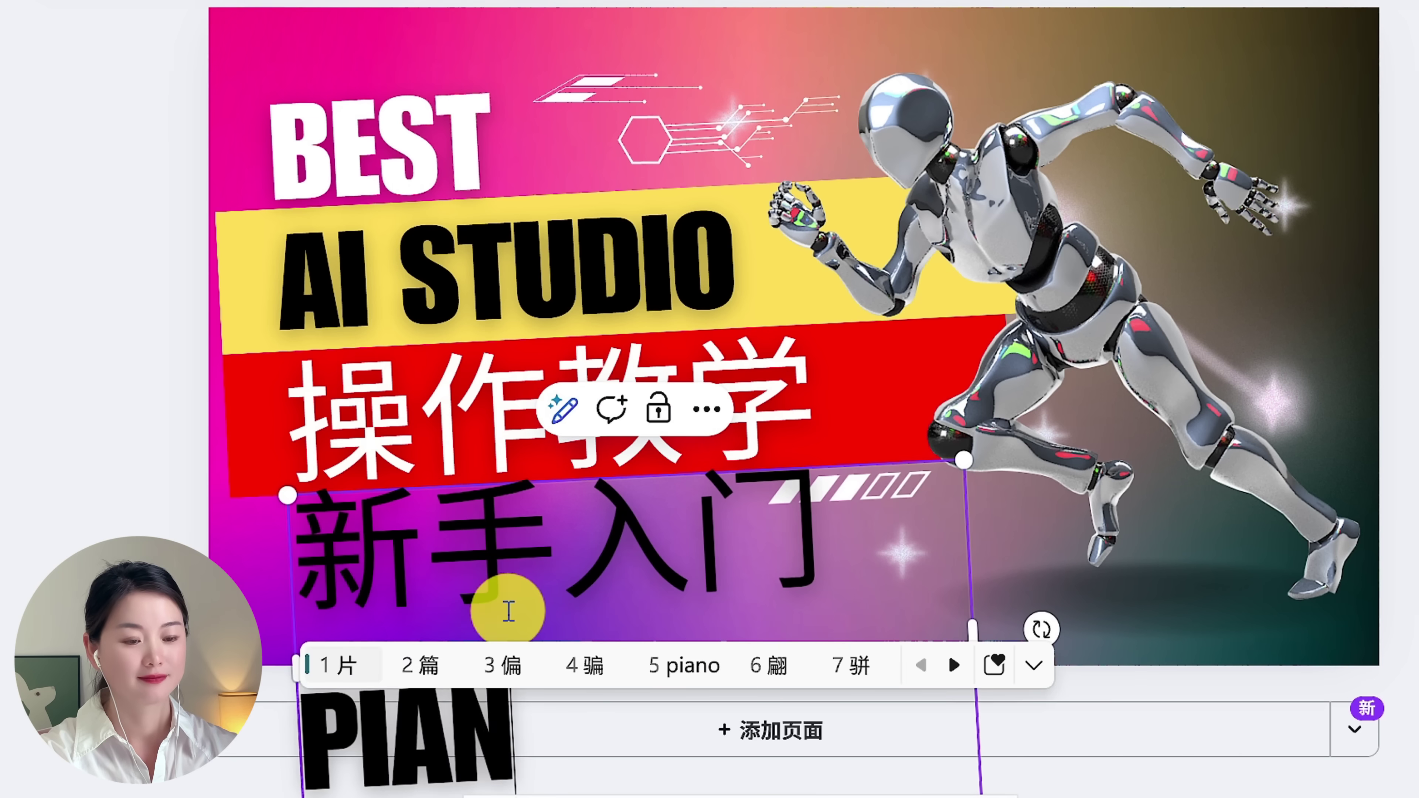
{"action": "type", "text": "2"}
{"action": "left_click", "coordinate": [72, 547]}
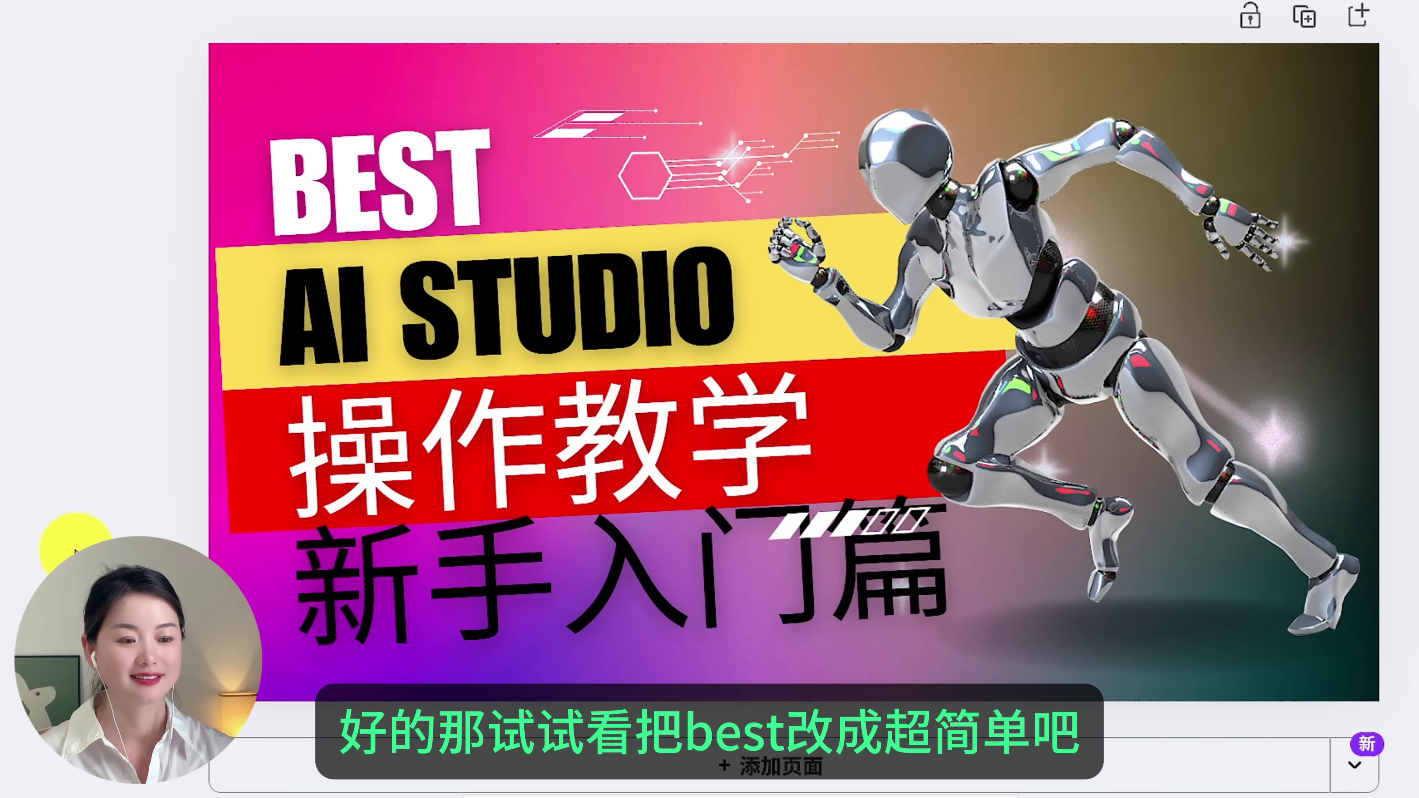
Replace the thumbnail's "BEST" text with "超简单"
{"action": "left_click", "coordinate": [388, 204]}
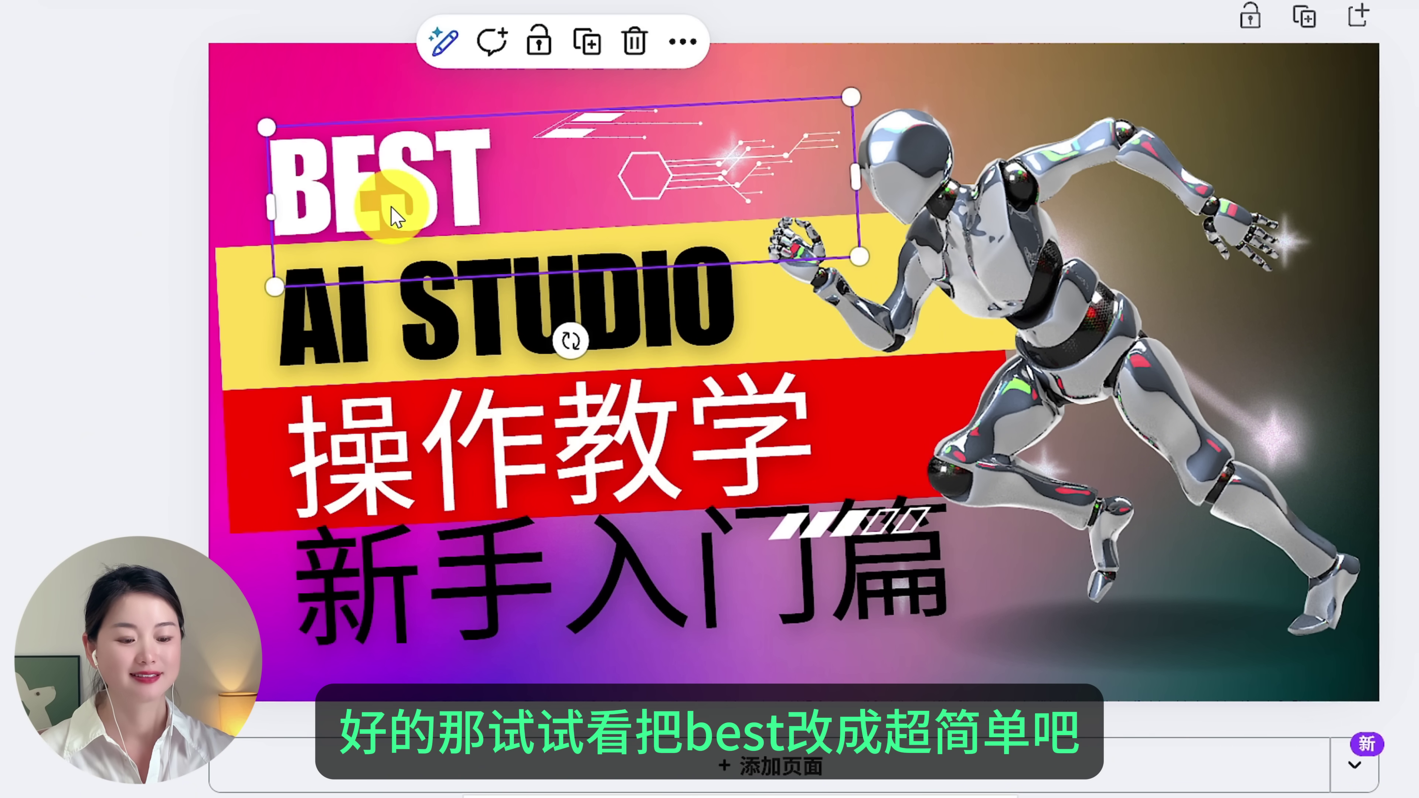
{"action": "double_click", "coordinate": [393, 206]}
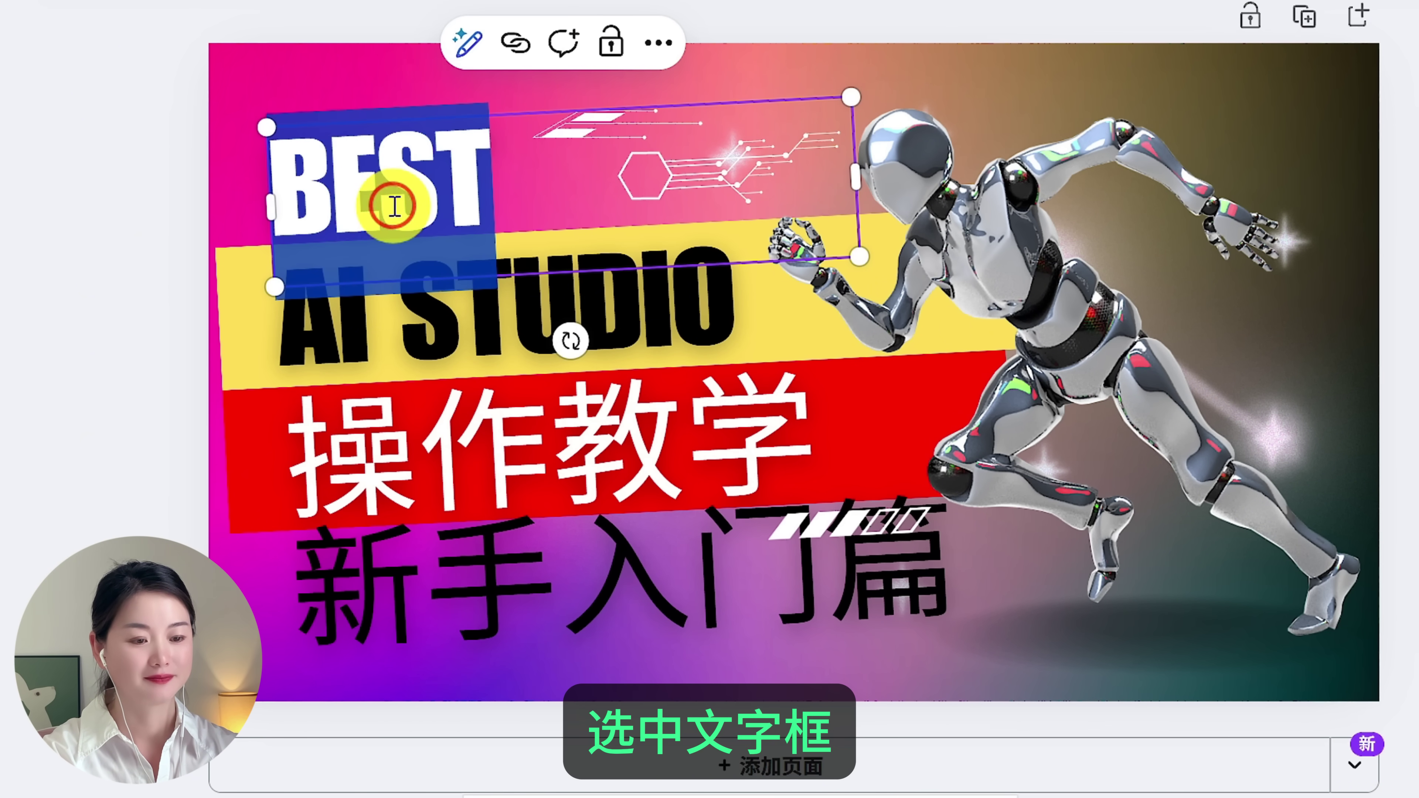
{"action": "type", "text": "chaojiand"}
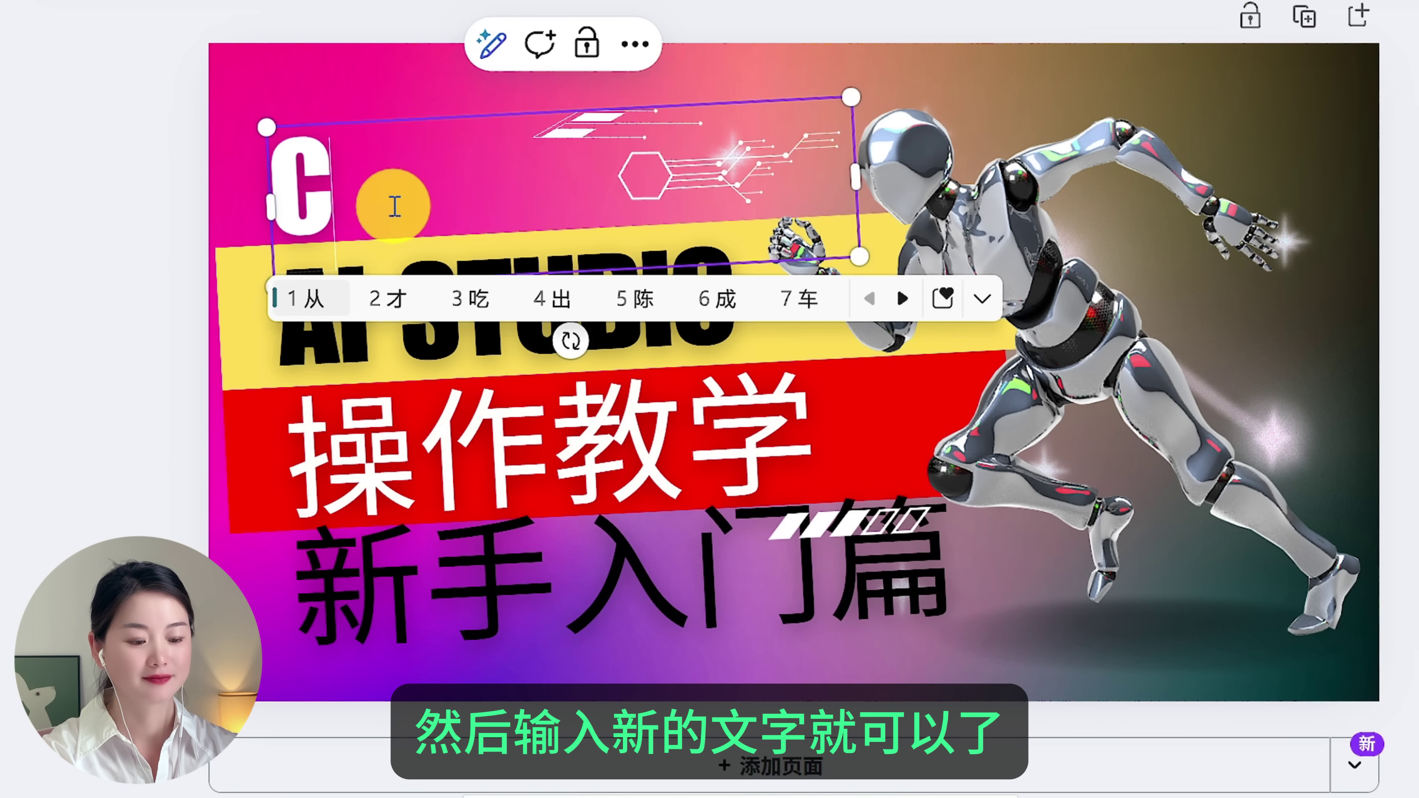
{"action": "key", "text": "space"}
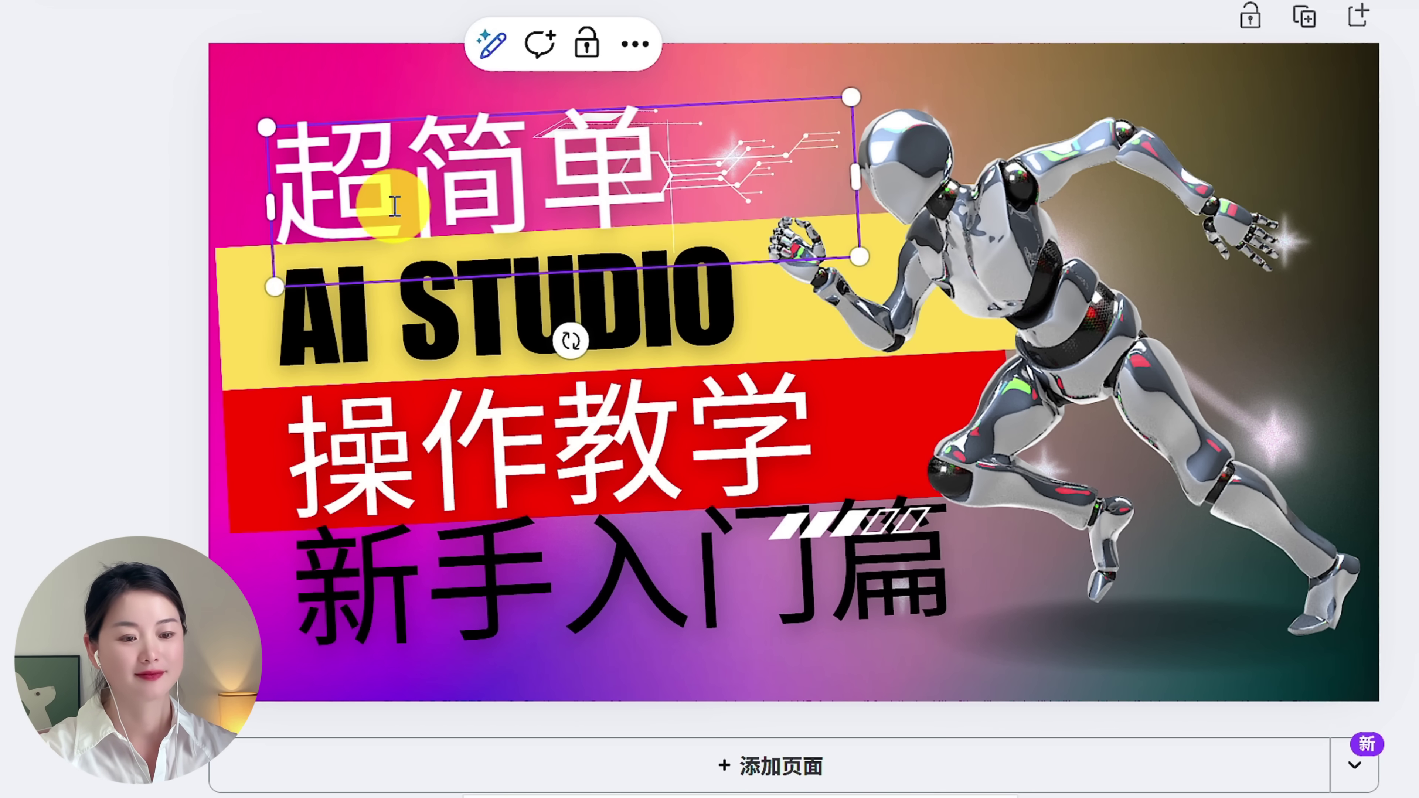
{"action": "left_click", "coordinate": [99, 301]}
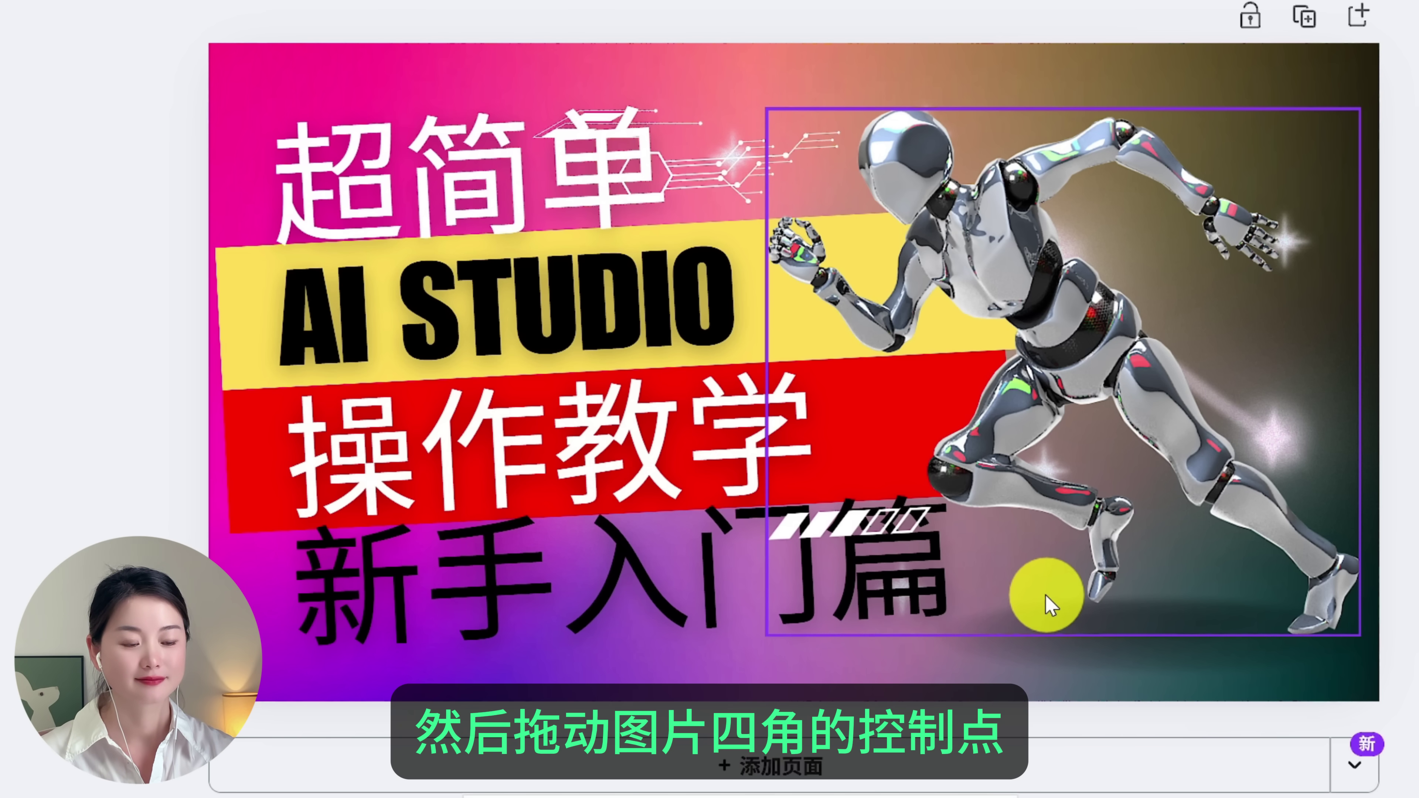
Shrink the "新手入门篇" text so it ends before the striped decoration, and move it slightly lower
{"action": "left_click", "coordinate": [657, 577]}
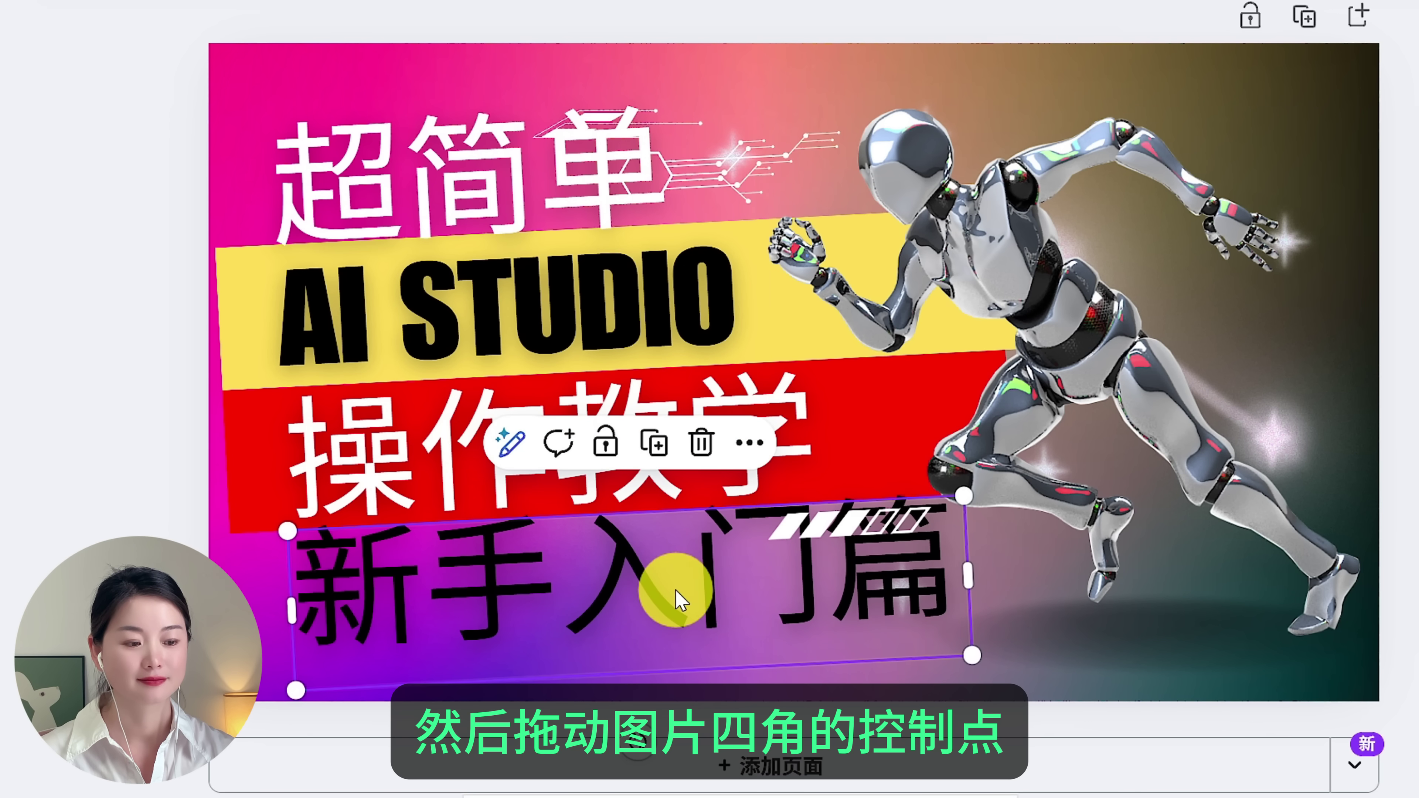
{"action": "left_click_drag", "start_coordinate": [972, 655], "coordinate": [755, 653]}
{"action": "key", "text": "Escape"}
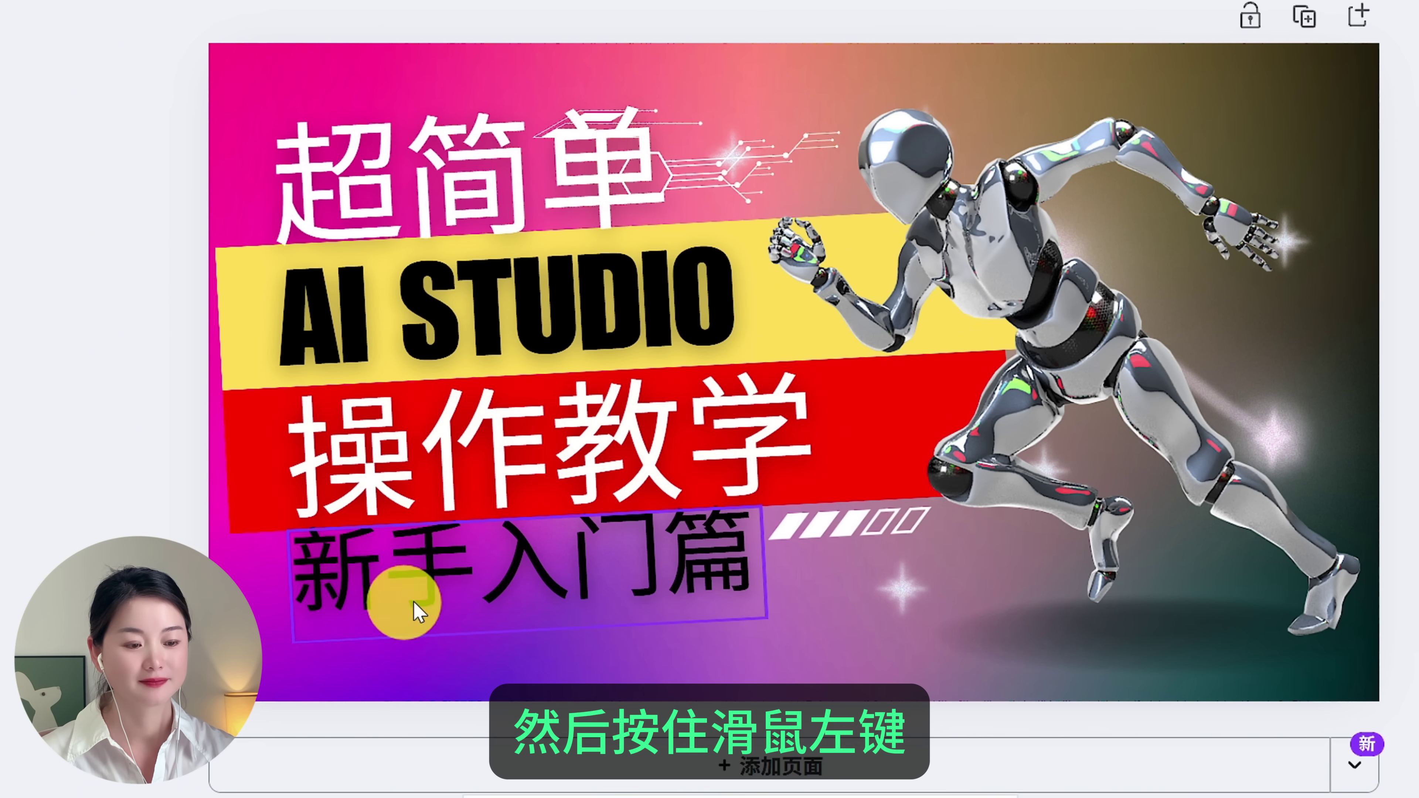
{"action": "left_click", "coordinate": [548, 597]}
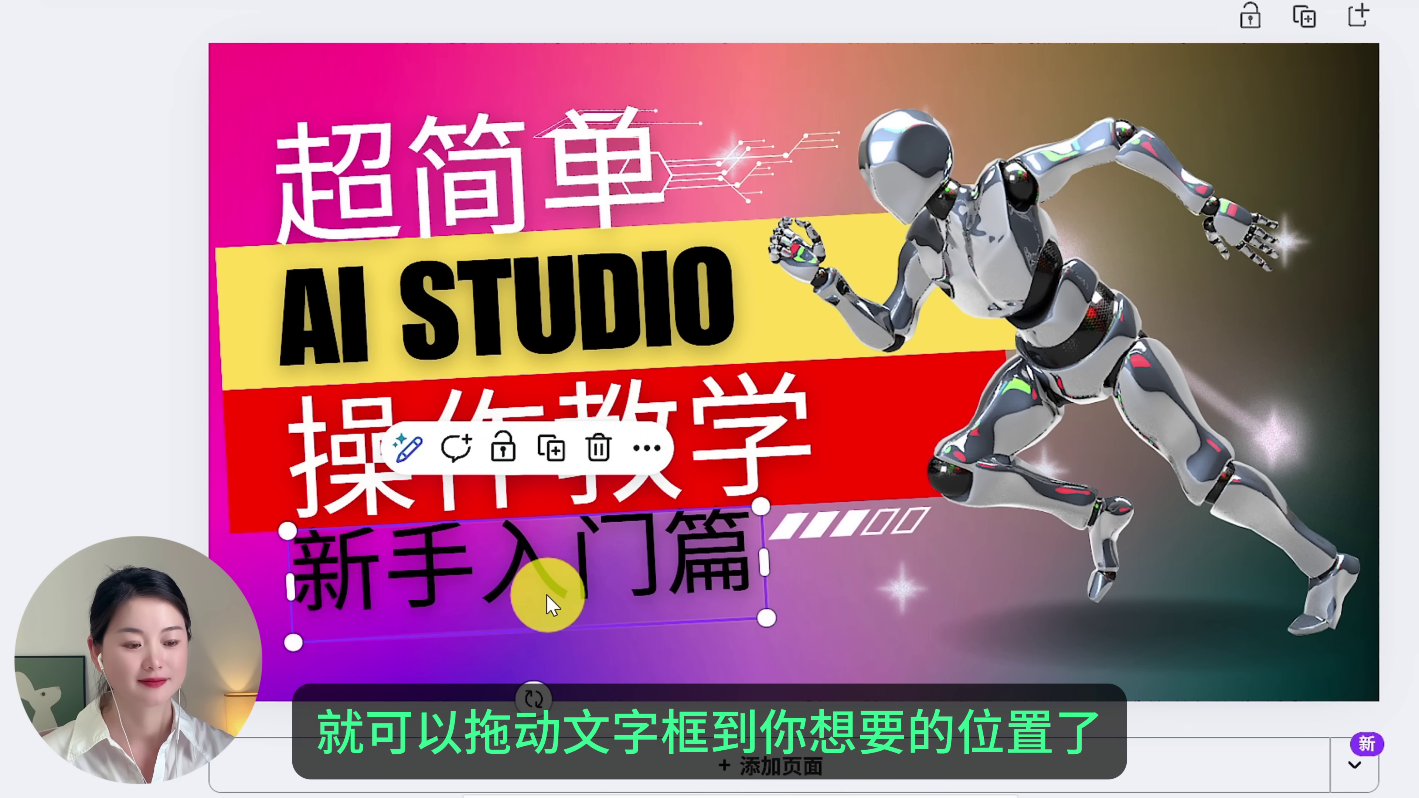
{"action": "left_click_drag", "start_coordinate": [546, 597], "coordinate": [544, 632]}
{"action": "key", "text": "Escape"}
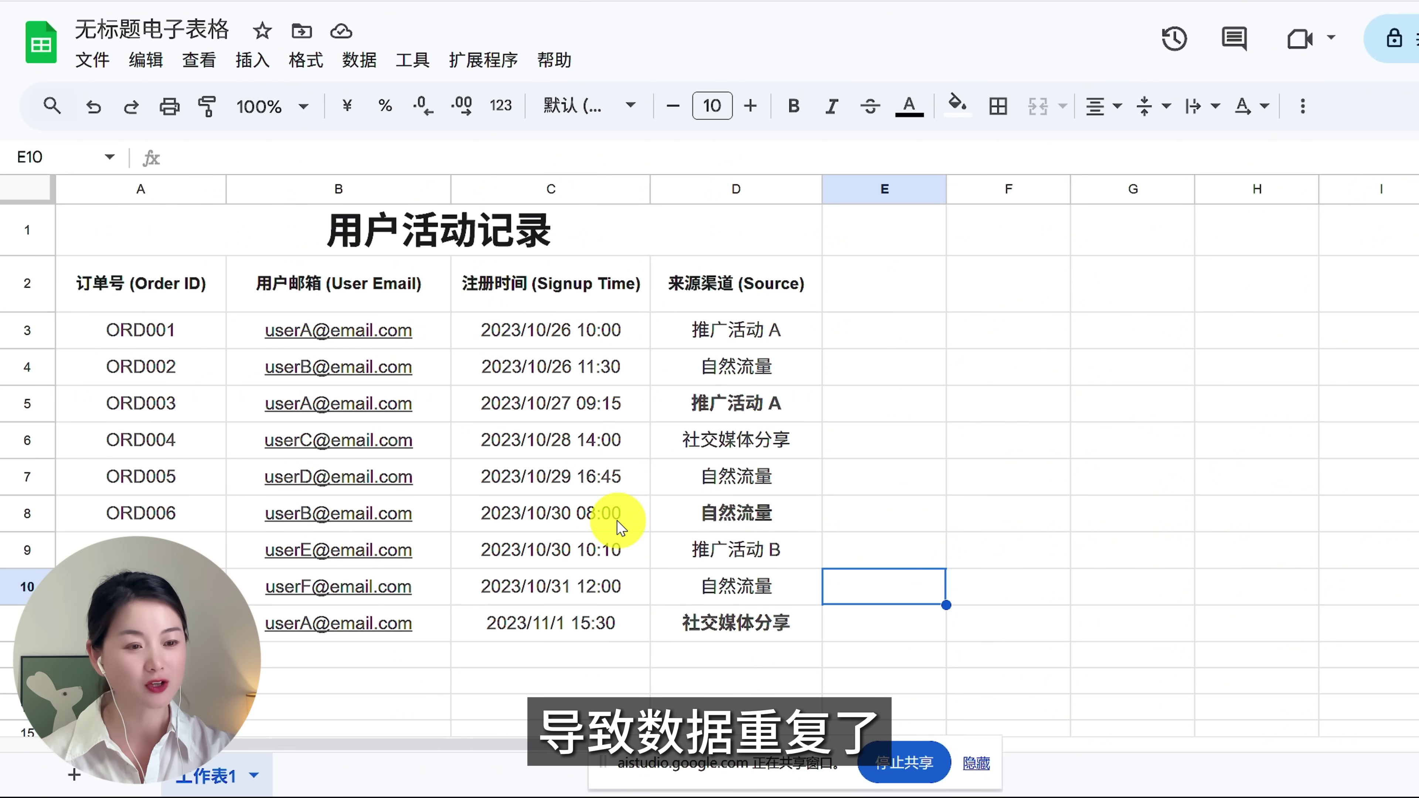
In the Google Sheets table 用户活动记录, examine the repeated user e-mail in rows 3, 5 and 11 and its first record
{"action": "left_click", "coordinate": [373, 330]}
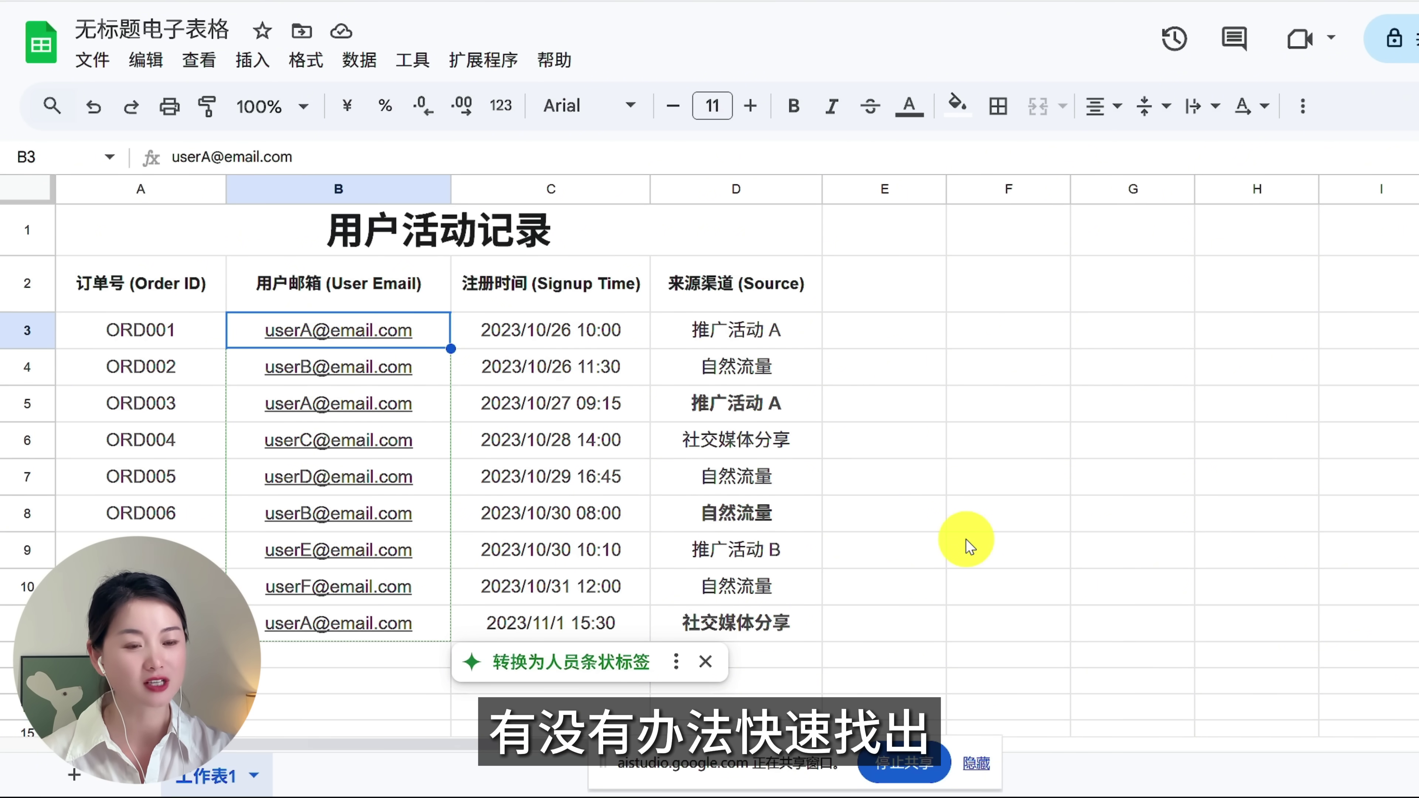
{"action": "left_click", "coordinate": [373, 397]}
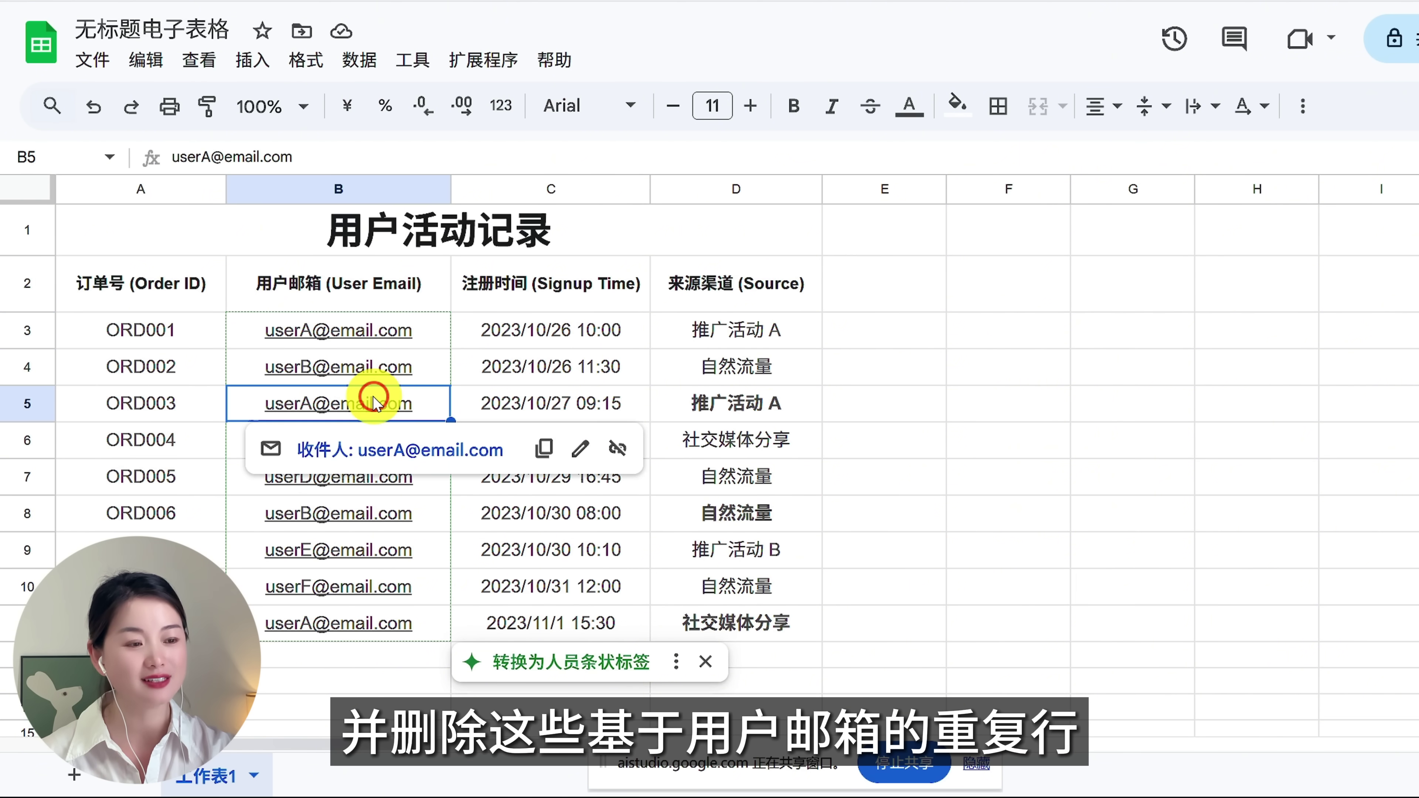
{"action": "left_click", "coordinate": [339, 621]}
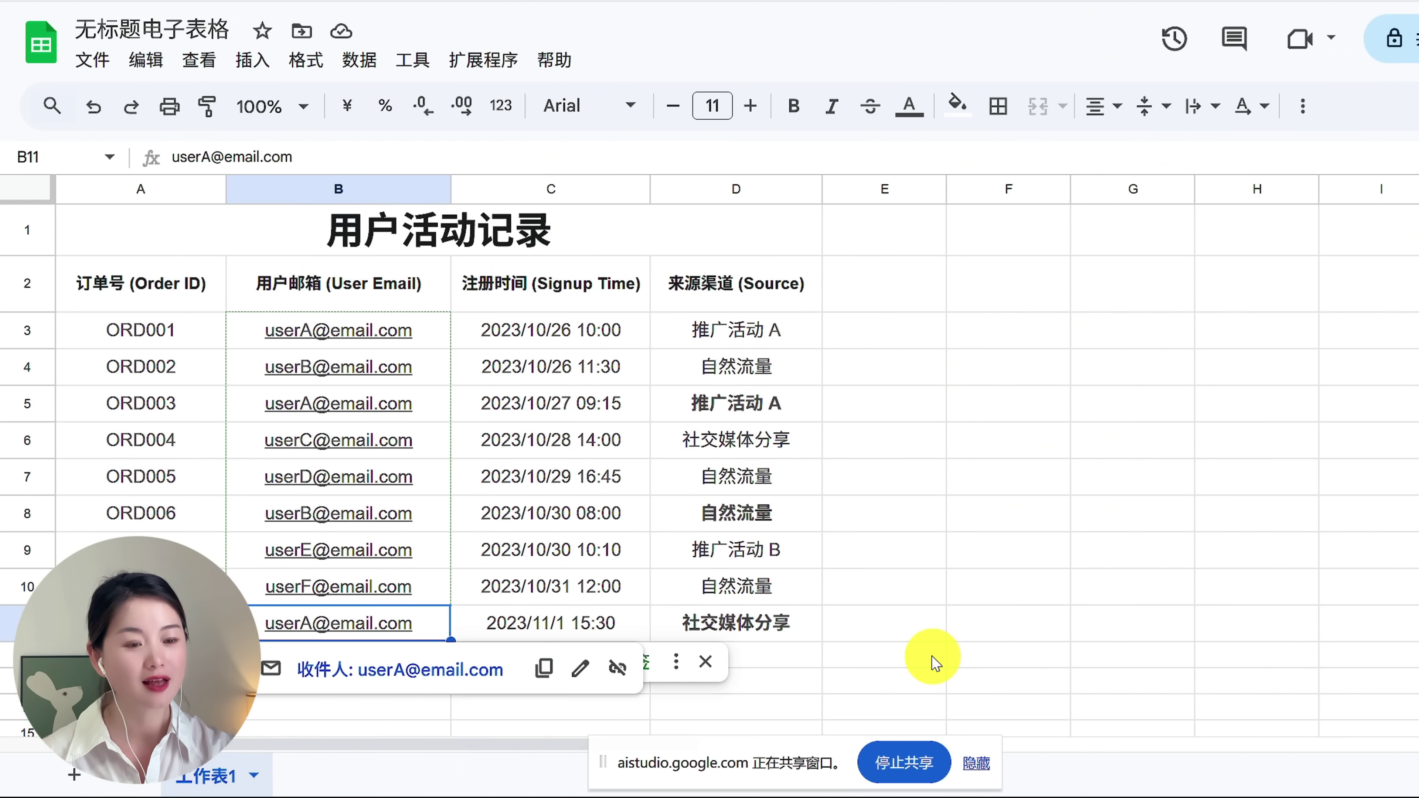
{"action": "left_click", "coordinate": [14, 318]}
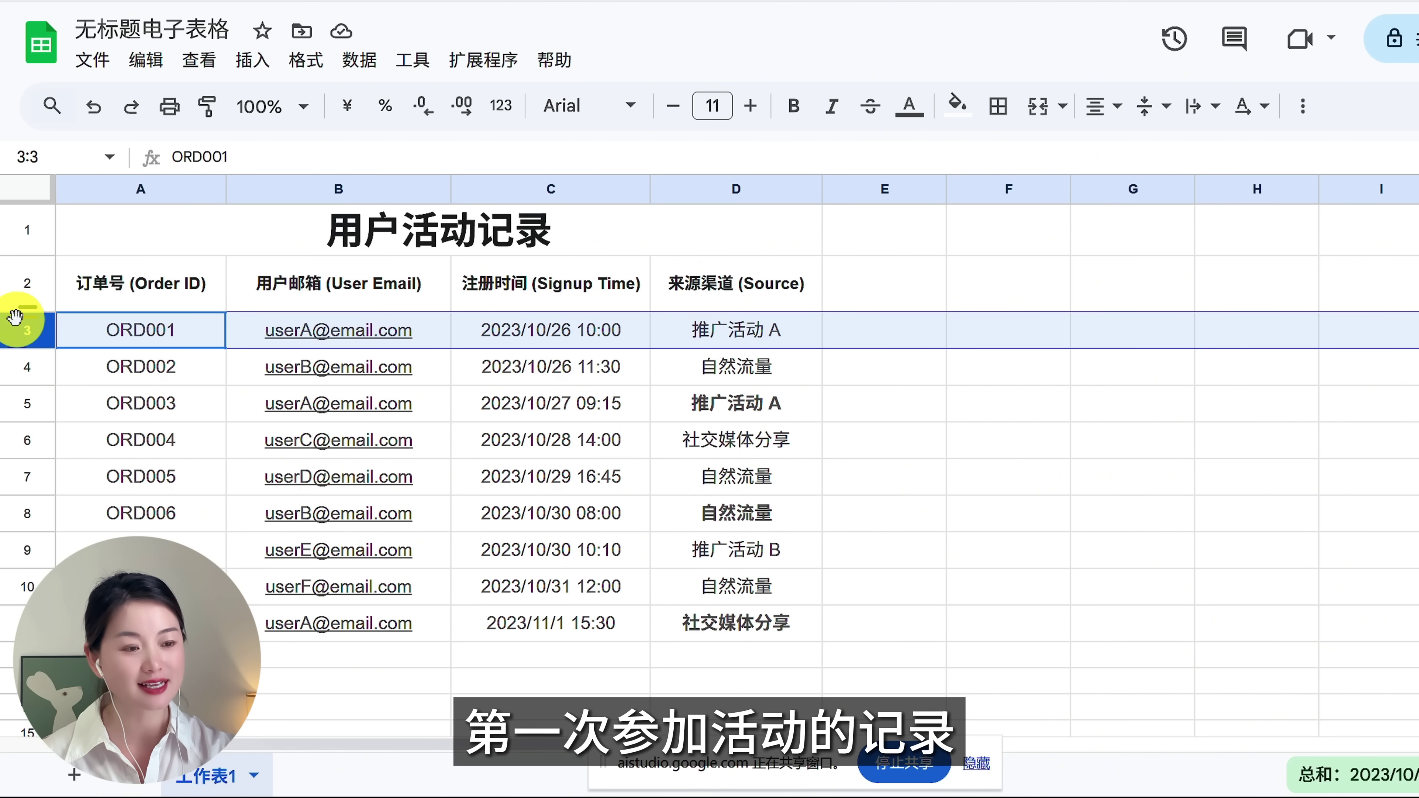
{"action": "left_click", "coordinate": [926, 625]}
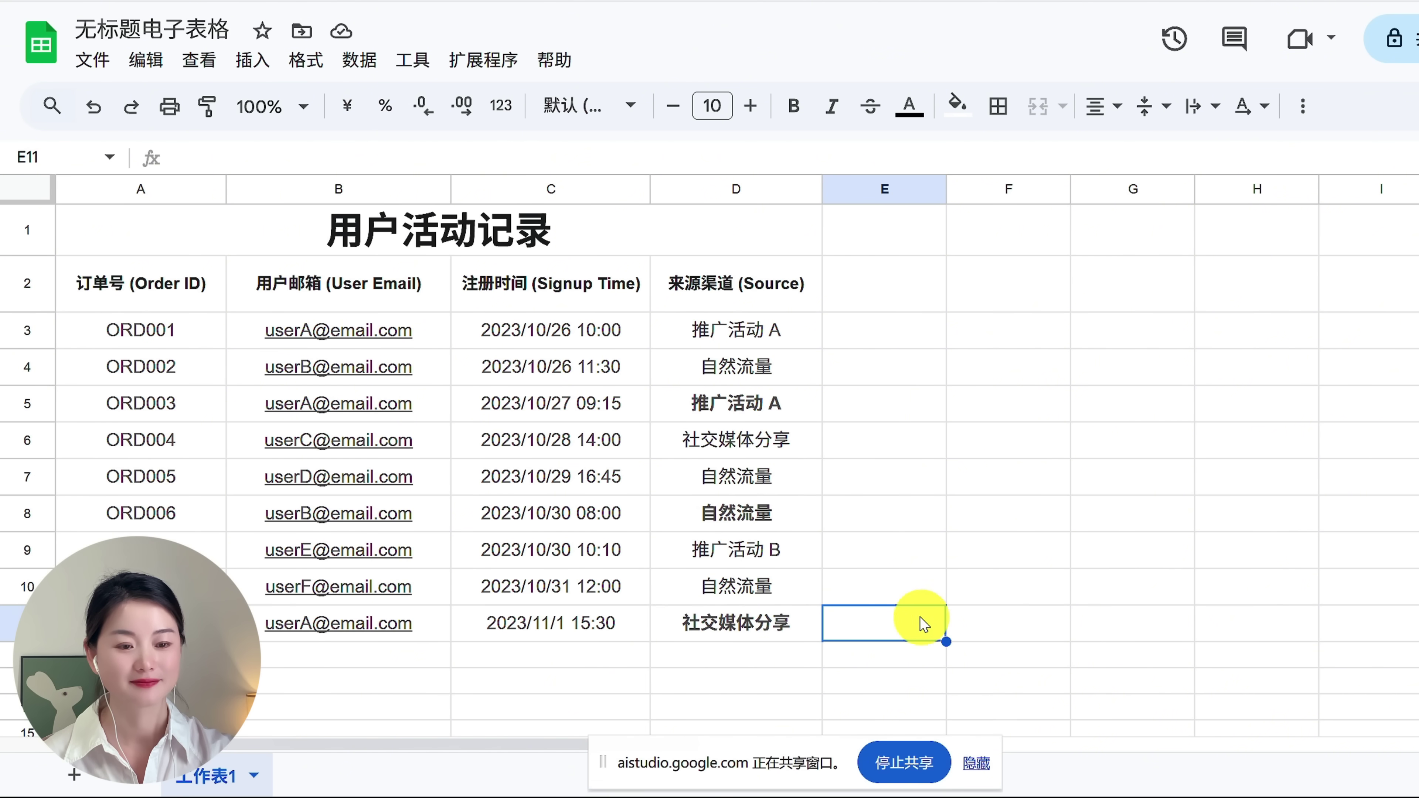
Try to remove duplicate rows from columns A to D, comparing only column B
{"action": "left_click", "coordinate": [133, 179]}
{"action": "left_click_drag", "start_coordinate": [132, 179], "coordinate": [743, 418]}
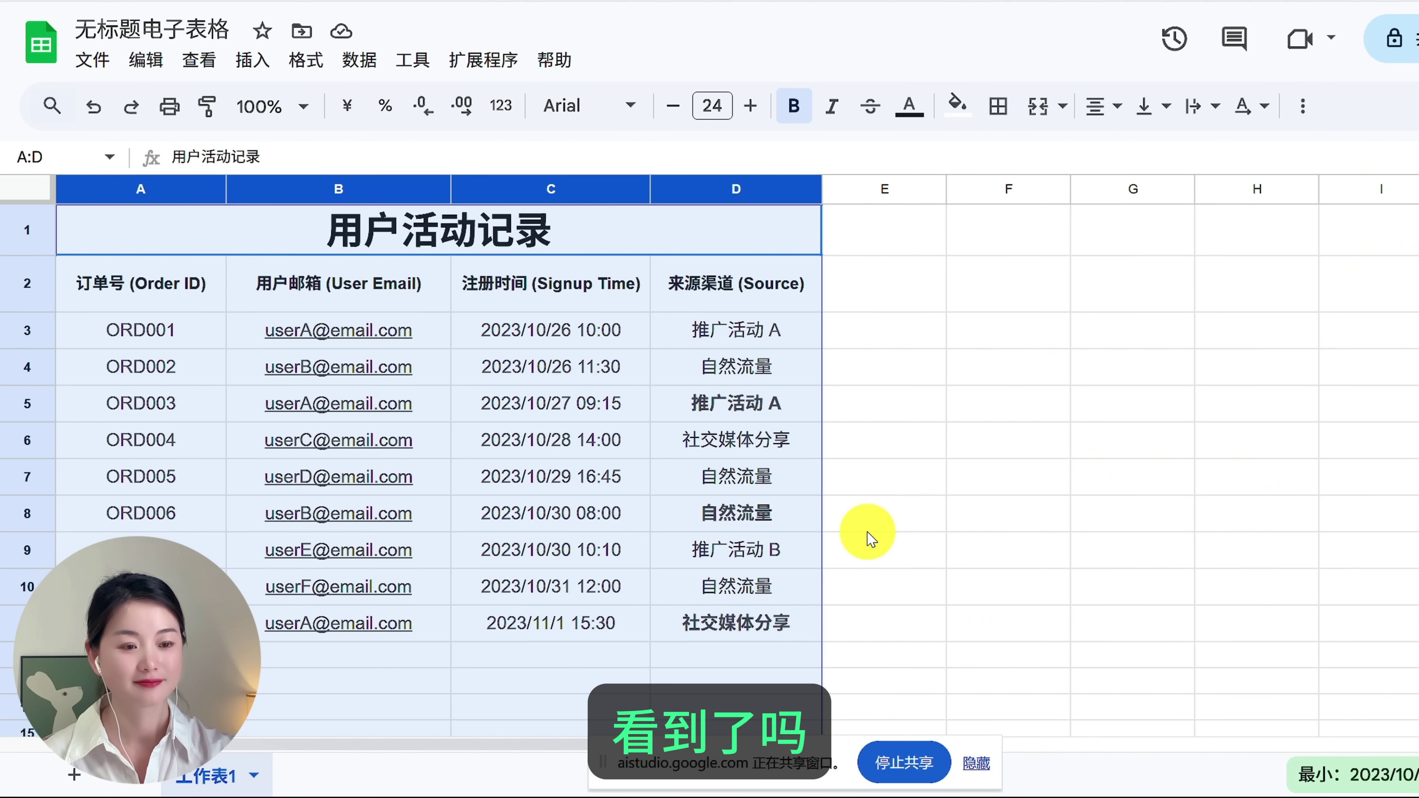
{"action": "left_click", "coordinate": [360, 60]}
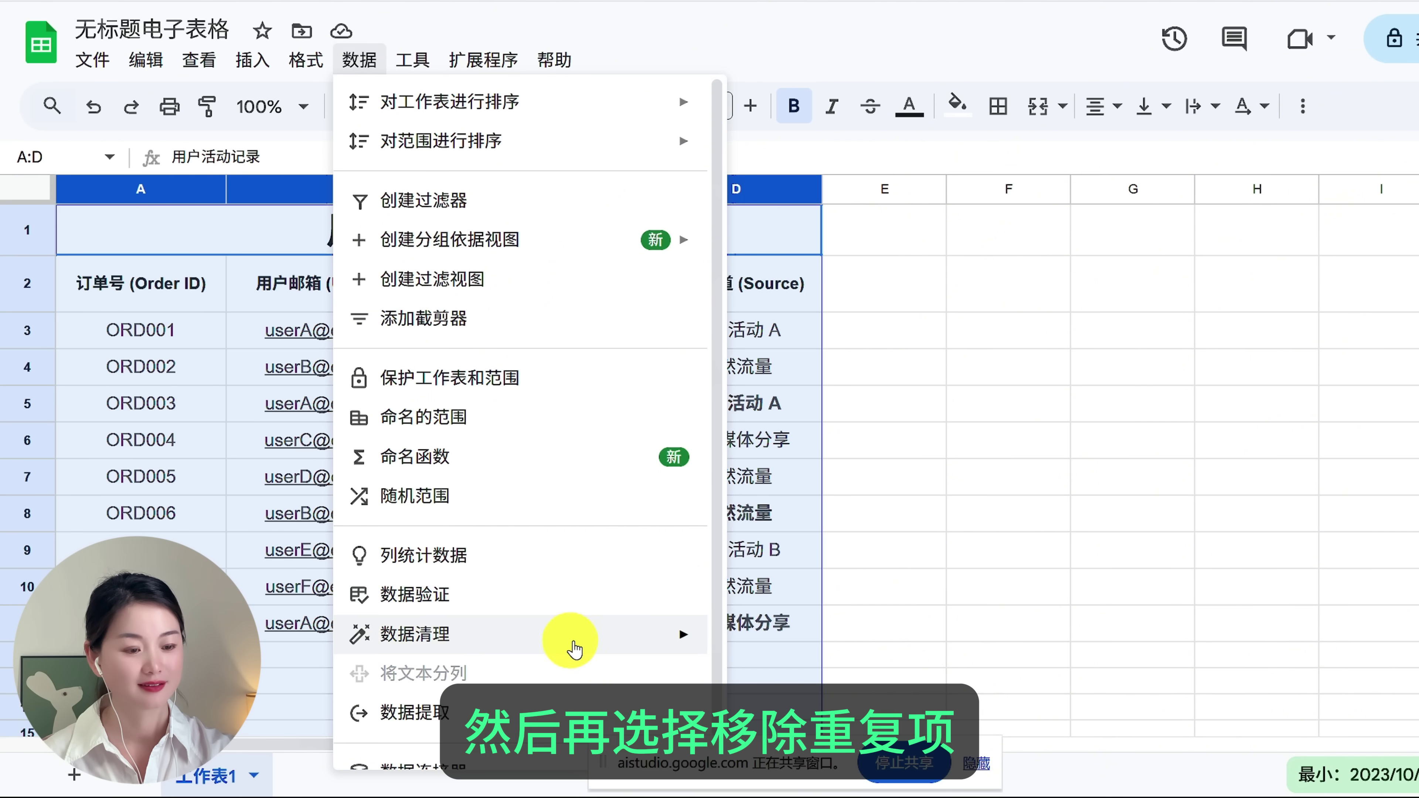
{"action": "mouse_move", "coordinate": [608, 644]}
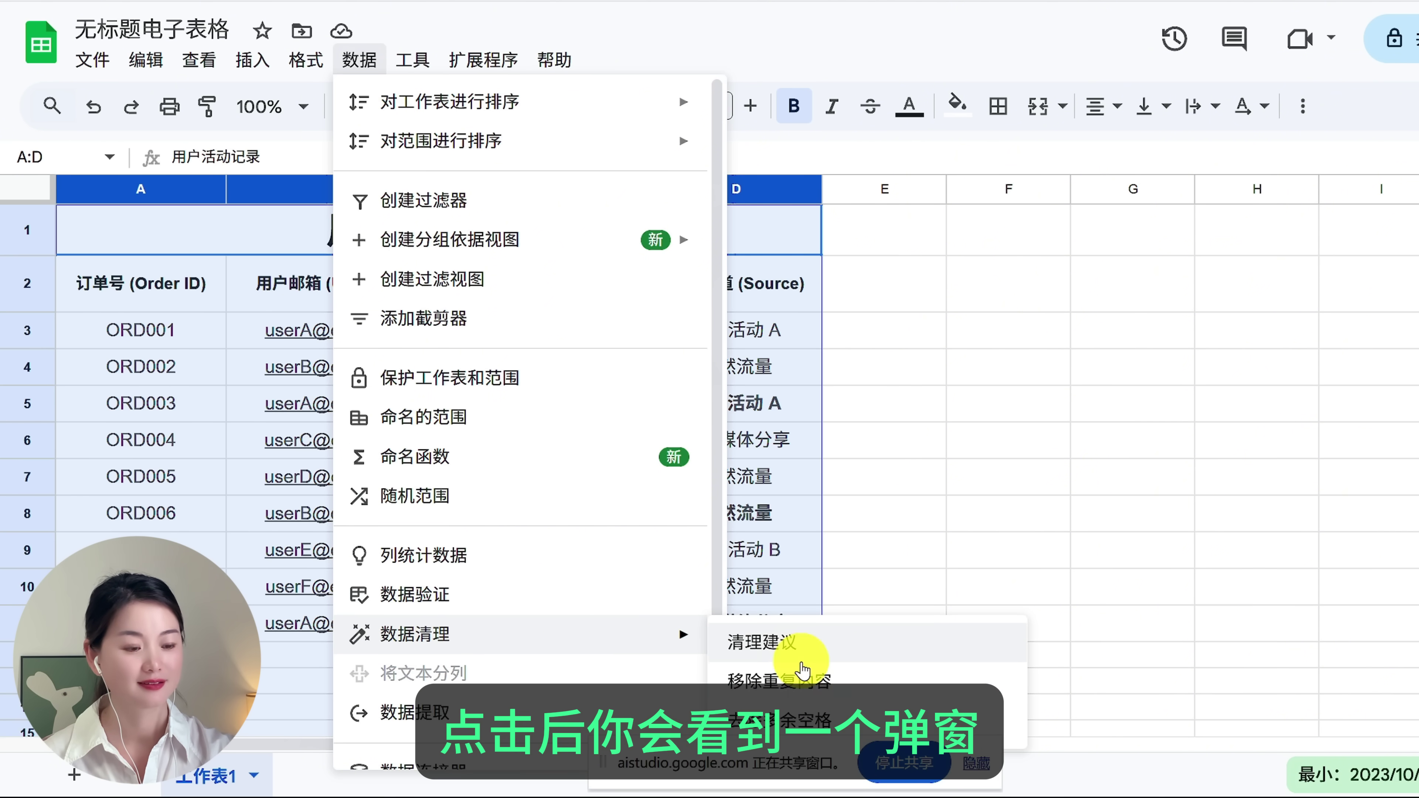
{"action": "left_click", "coordinate": [804, 679]}
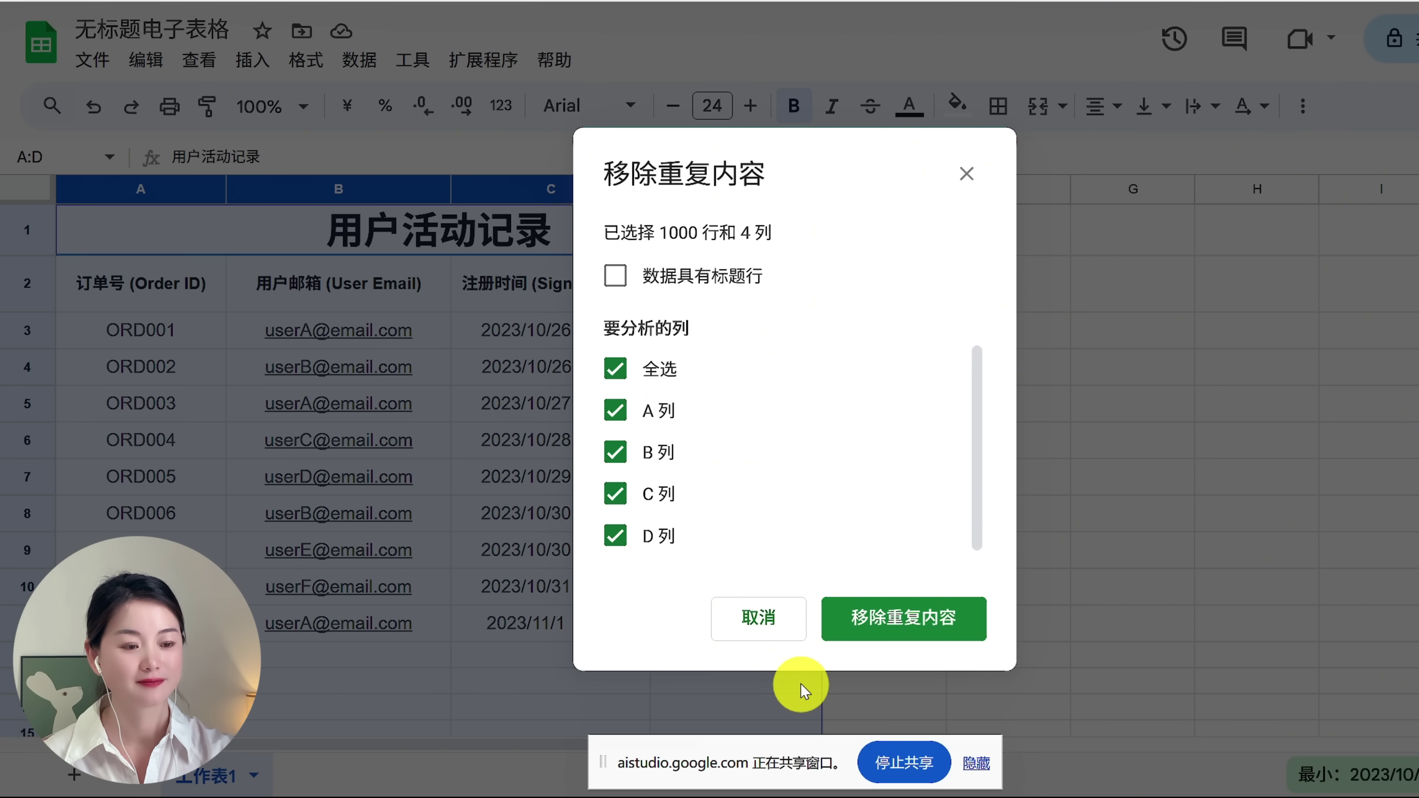
{"action": "left_click", "coordinate": [613, 368]}
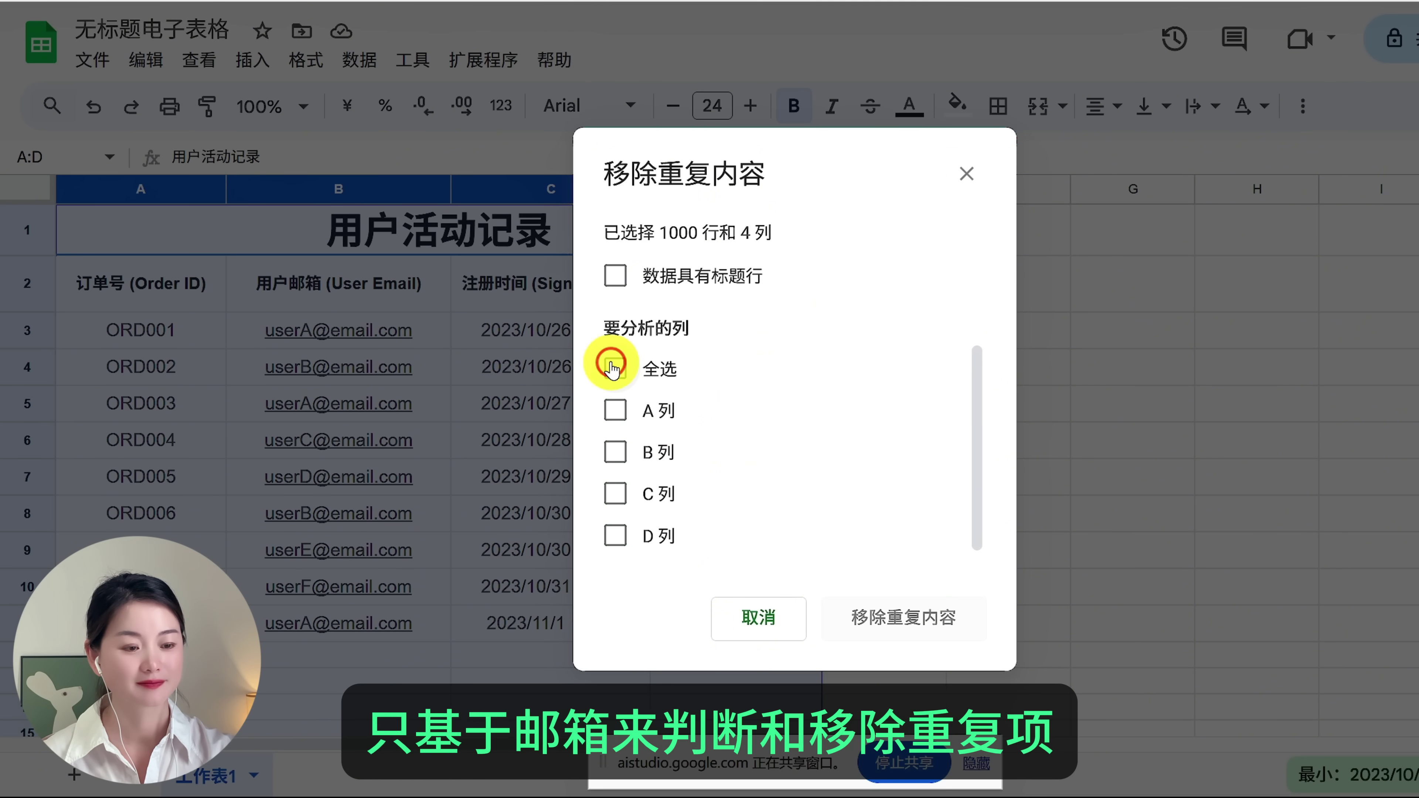
{"action": "left_click", "coordinate": [616, 453]}
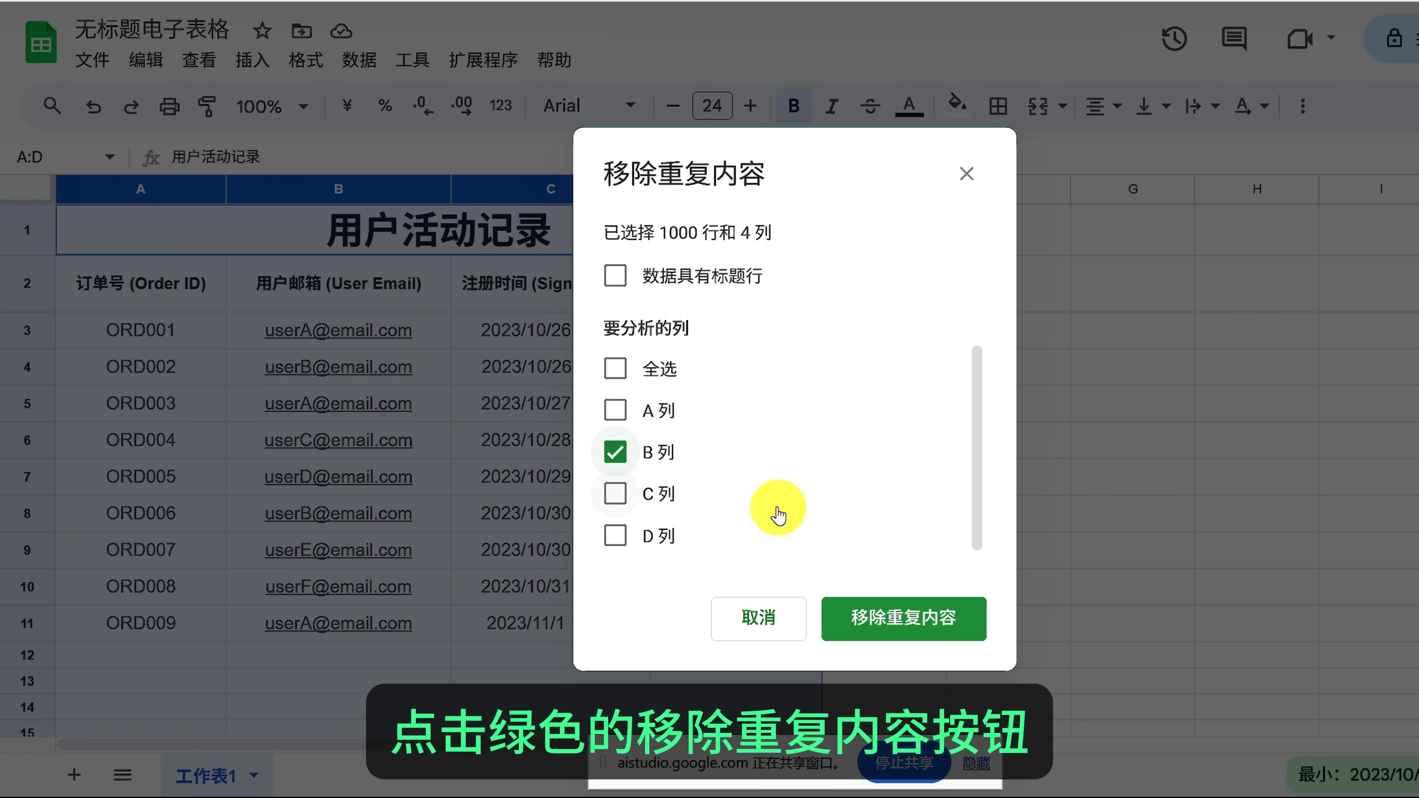
{"action": "left_click", "coordinate": [900, 622]}
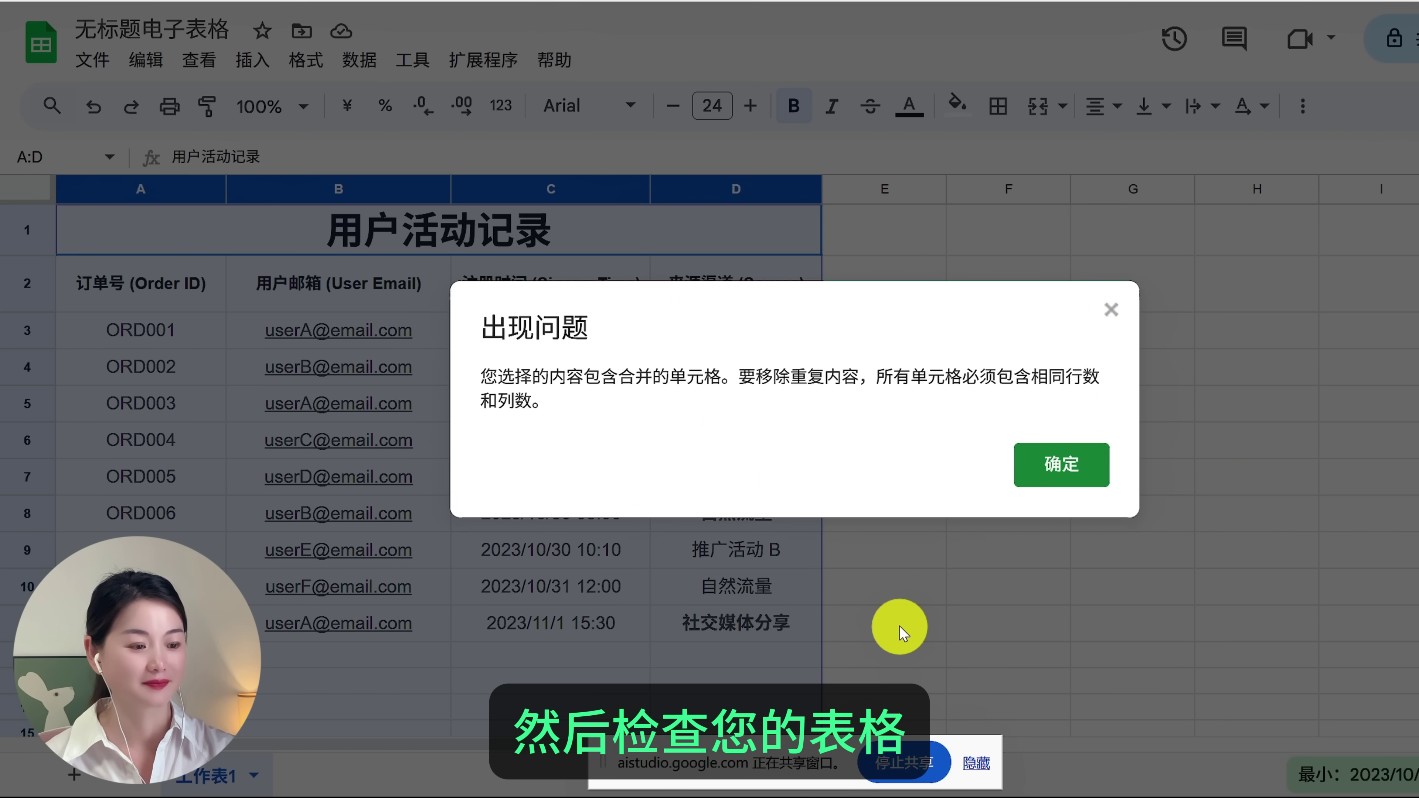
Close the error message and unmerge the title cell 用户活动记录 across A1:D1
{"action": "left_click", "coordinate": [1046, 469]}
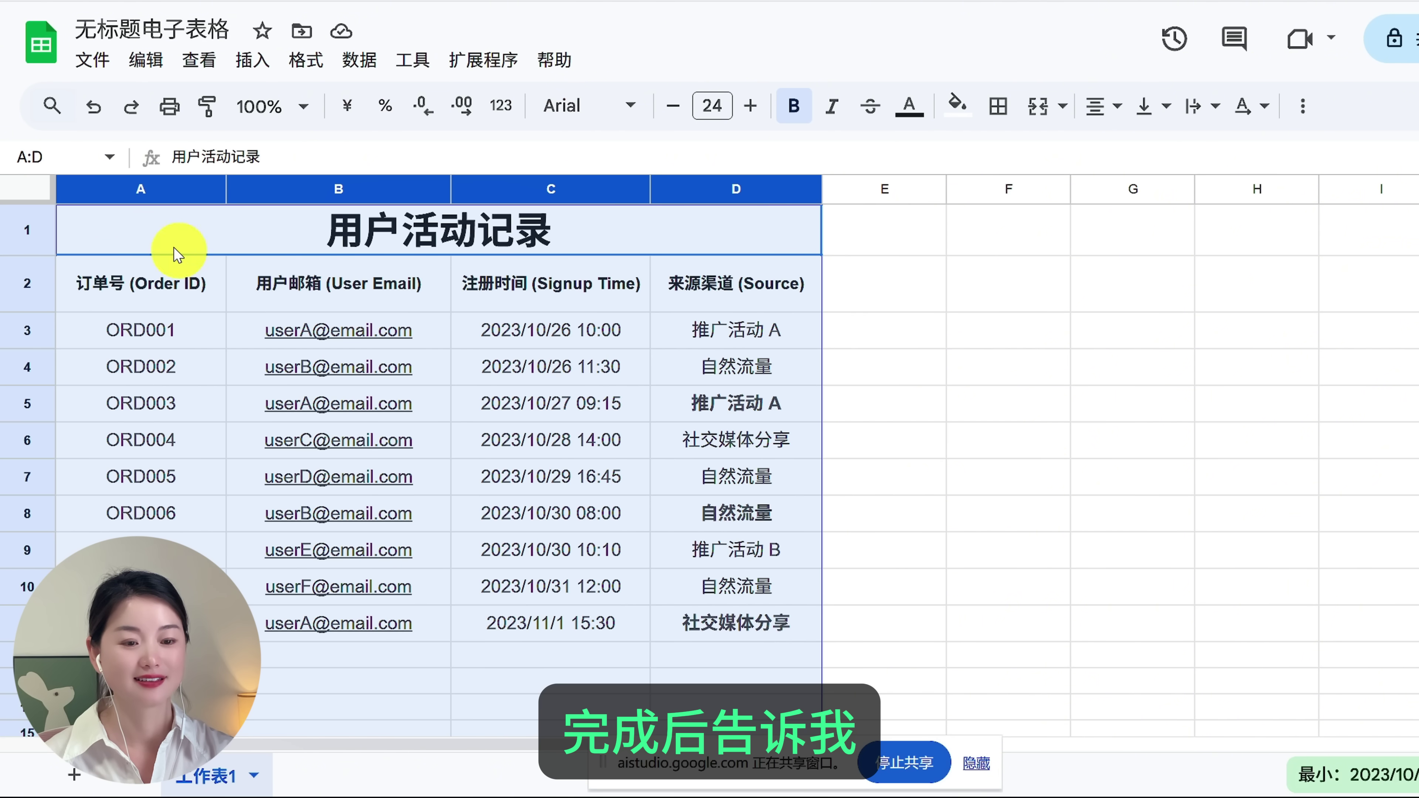
{"action": "left_click", "coordinate": [138, 238]}
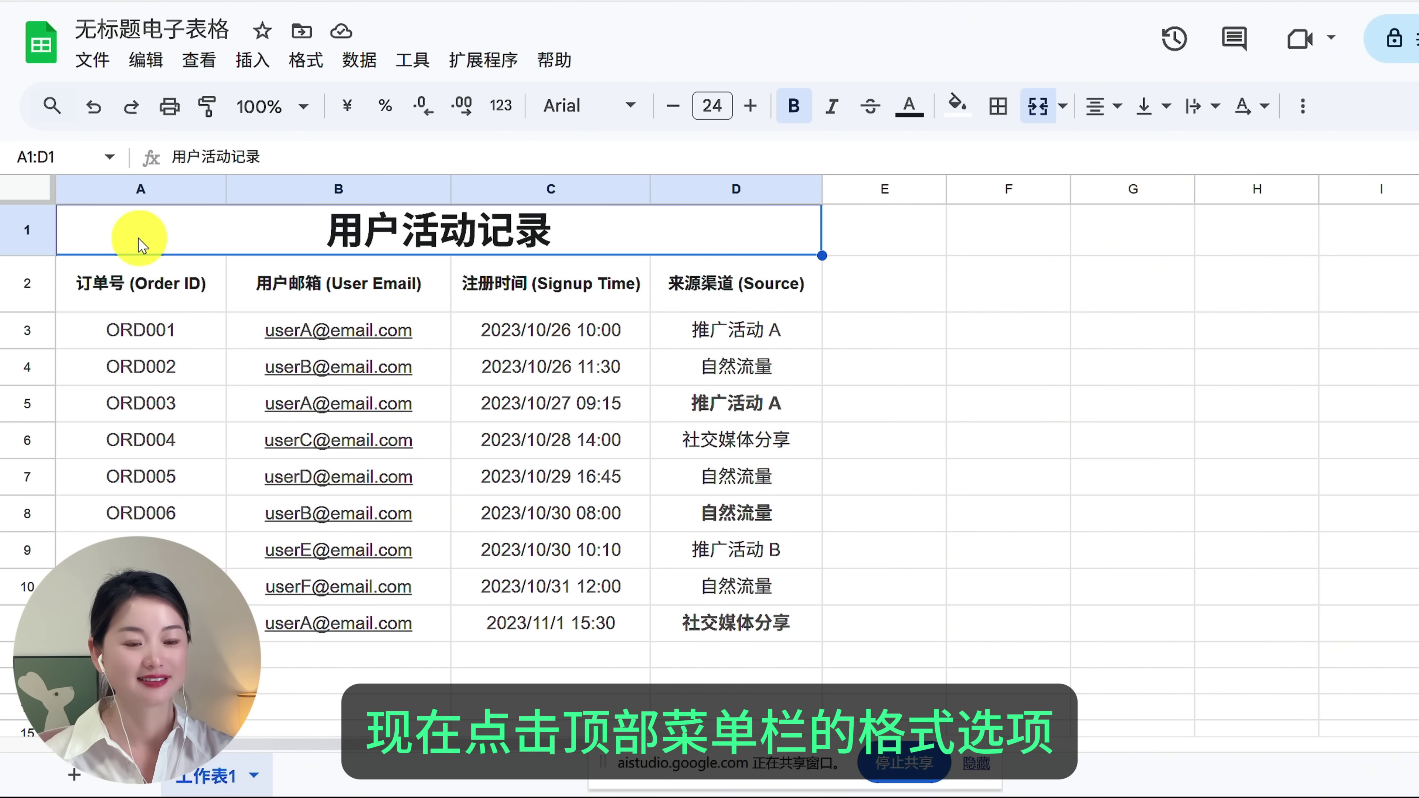
{"action": "left_click", "coordinate": [306, 60]}
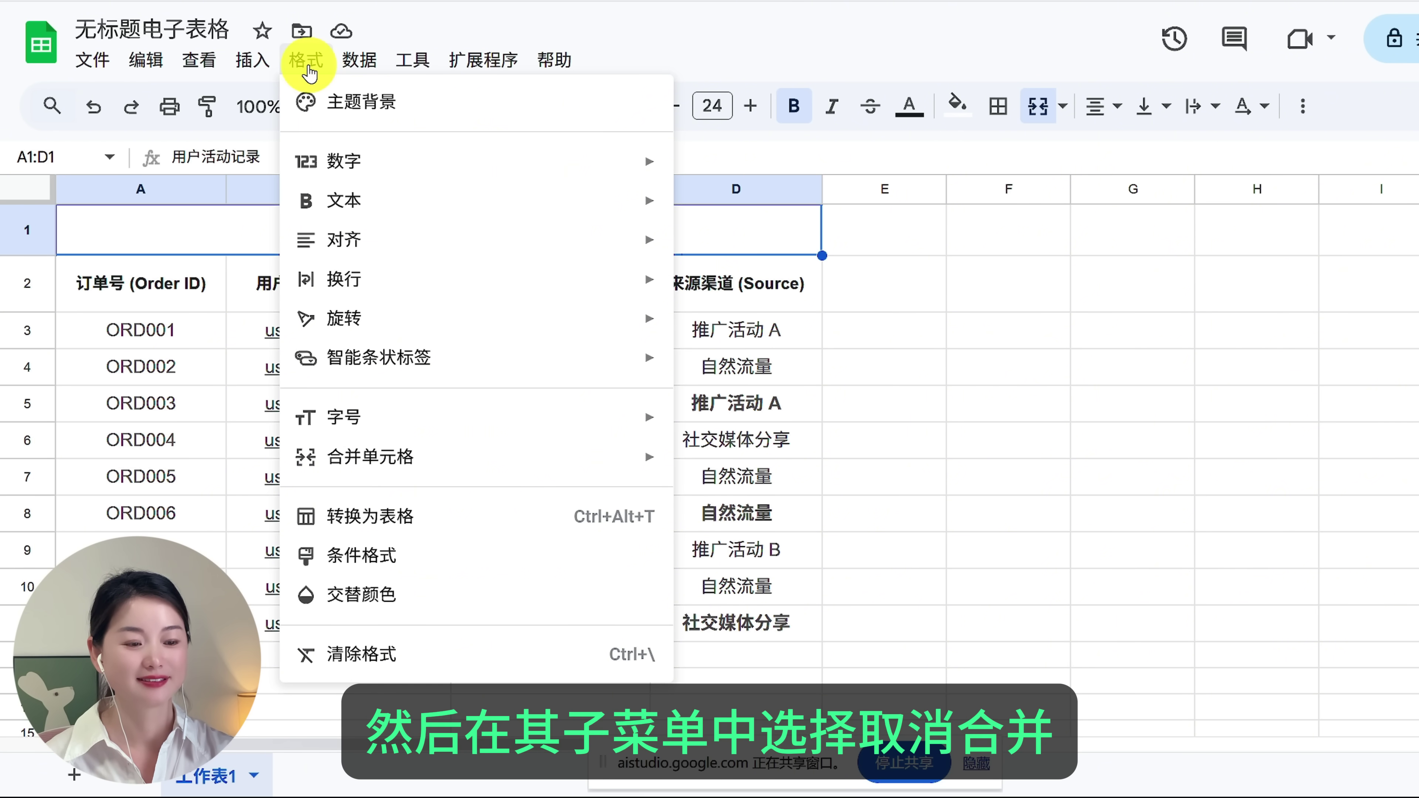
{"action": "mouse_move", "coordinate": [608, 474]}
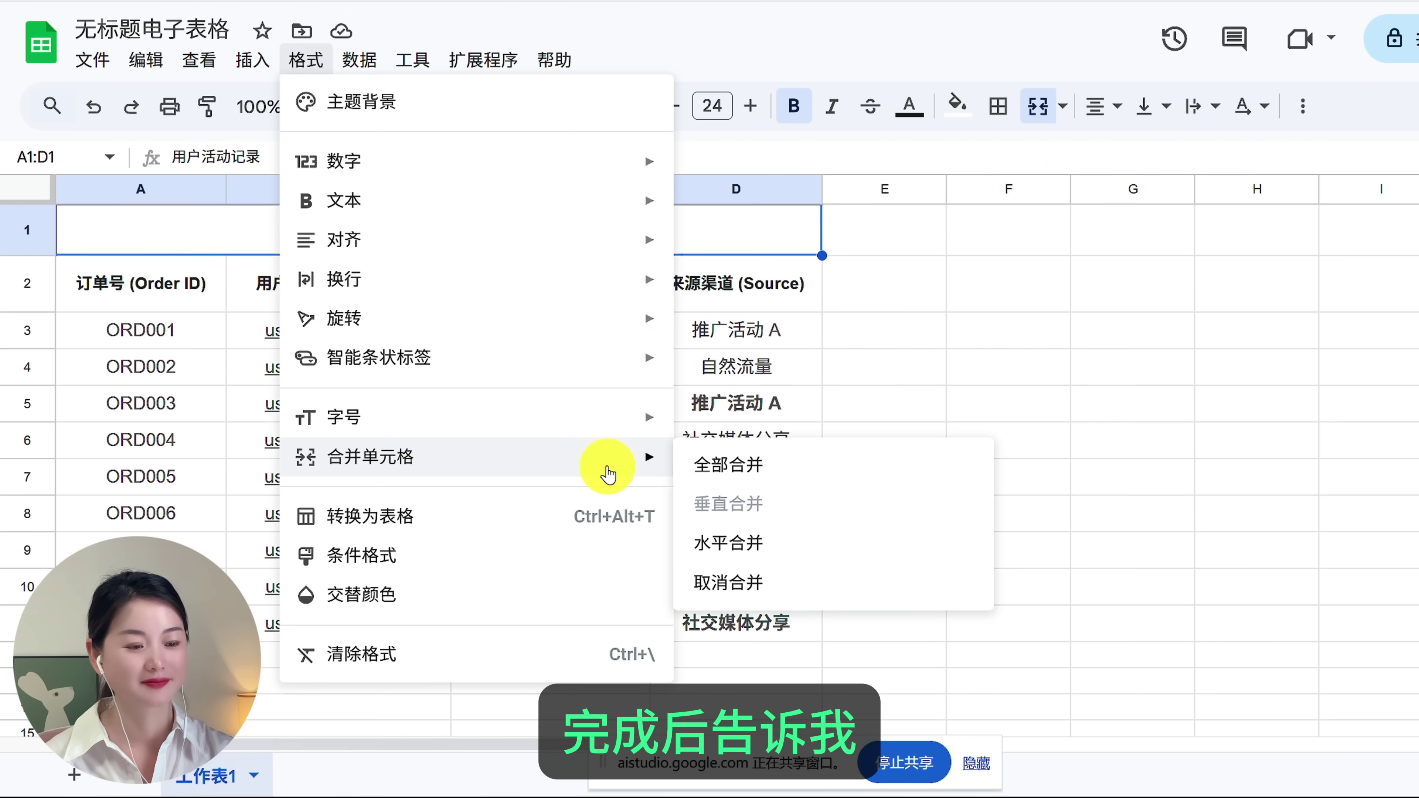
{"action": "left_click", "coordinate": [769, 592]}
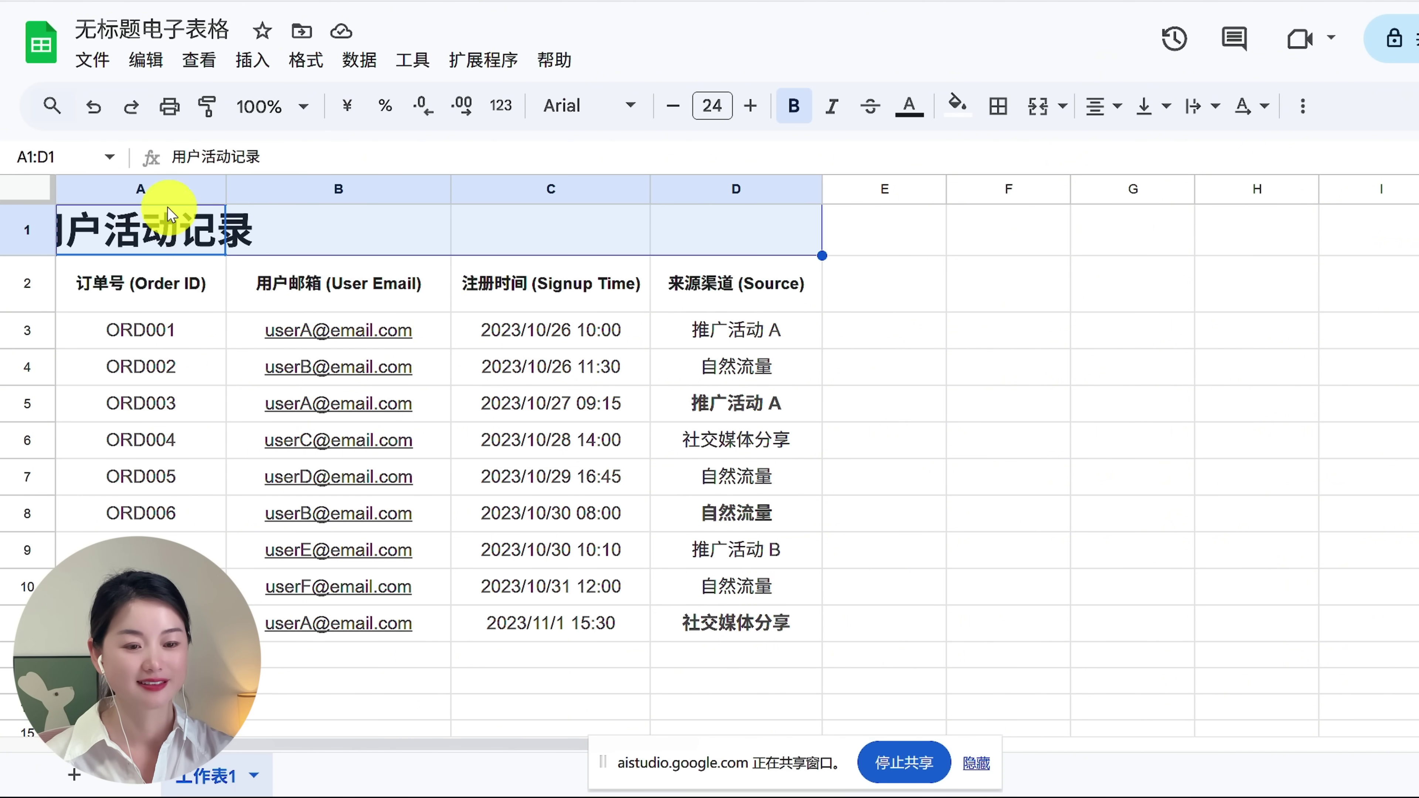
Remove duplicate rows from columns A to D, treating the data as having a header row and comparing only column B
{"action": "left_click_drag", "start_coordinate": [139, 189], "coordinate": [711, 191]}
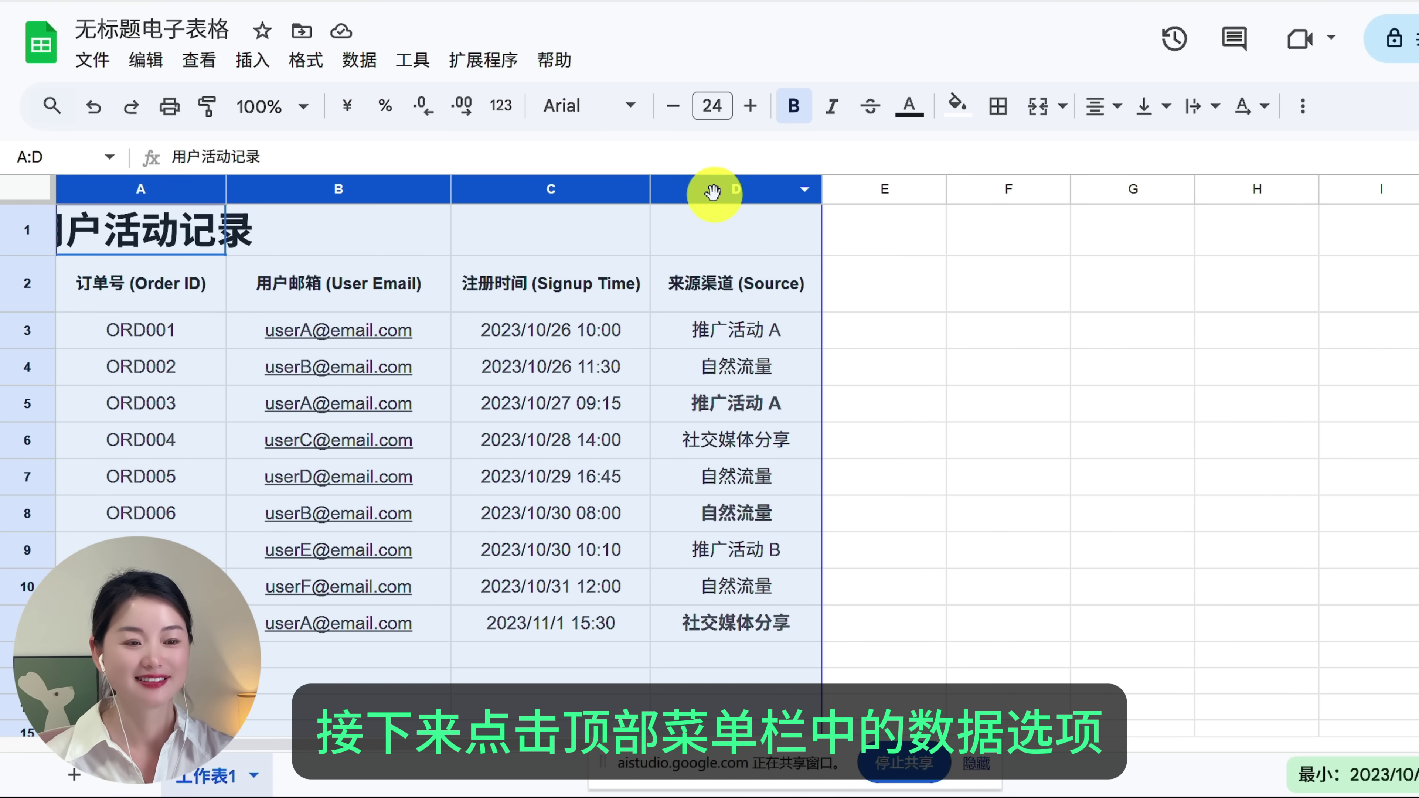
{"action": "left_click", "coordinate": [360, 60]}
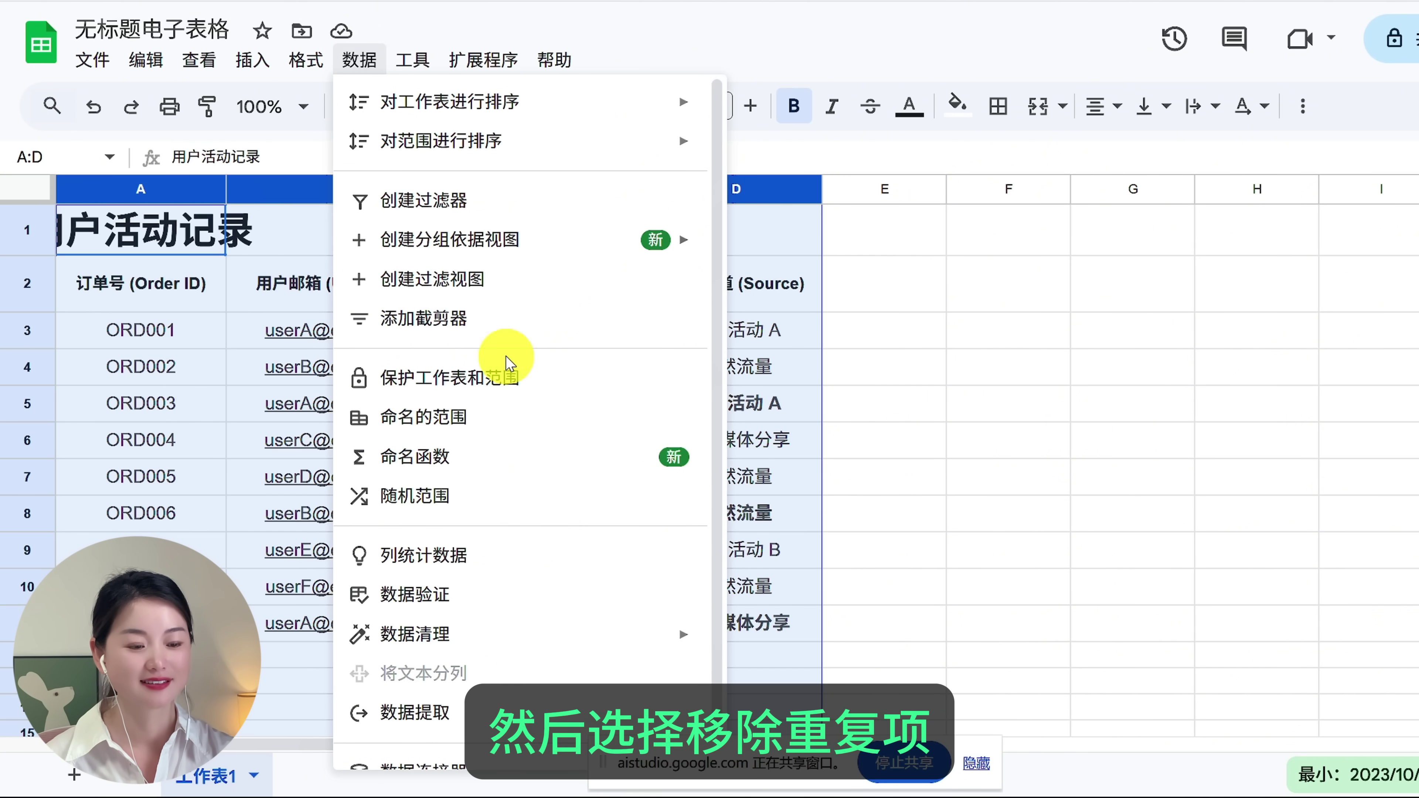
{"action": "mouse_move", "coordinate": [600, 632]}
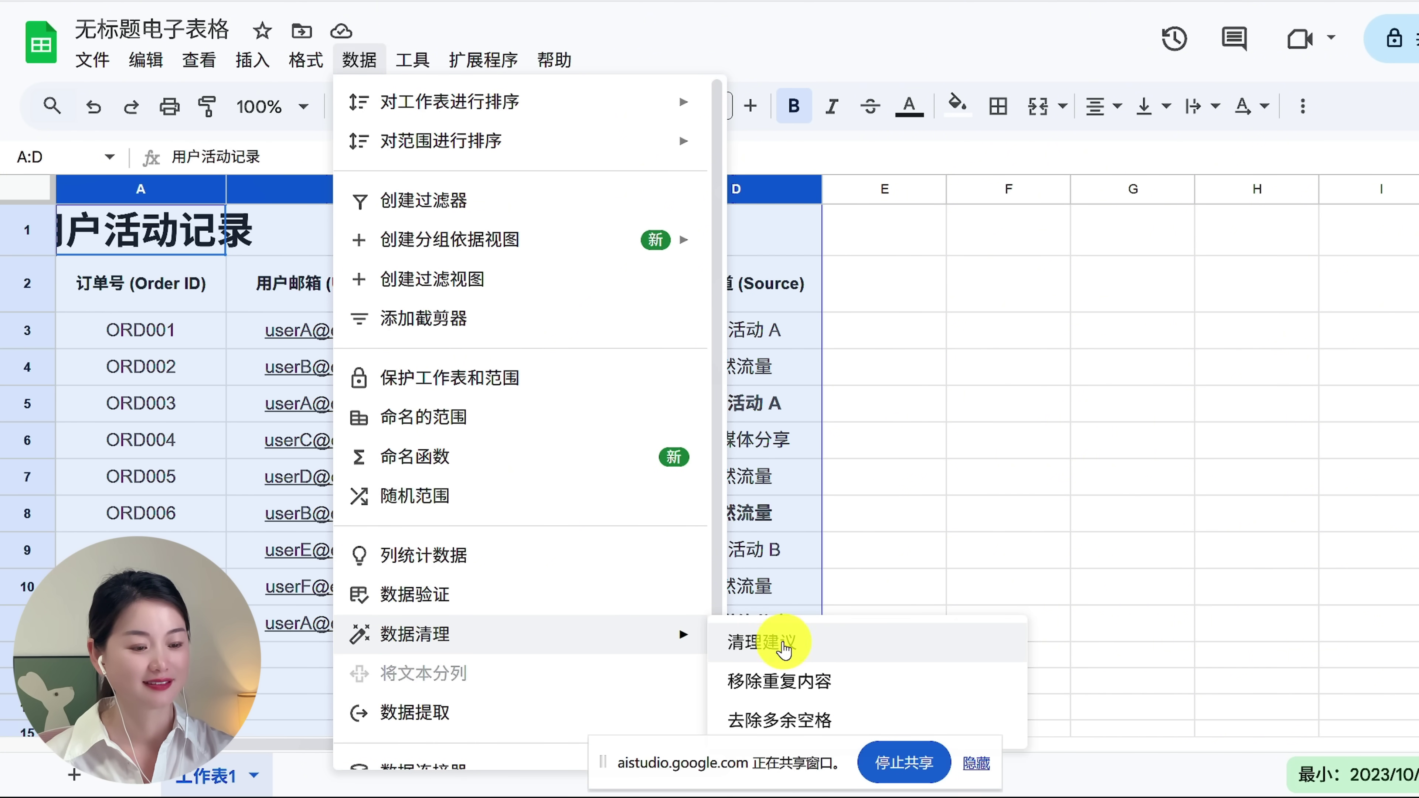
{"action": "left_click", "coordinate": [819, 681]}
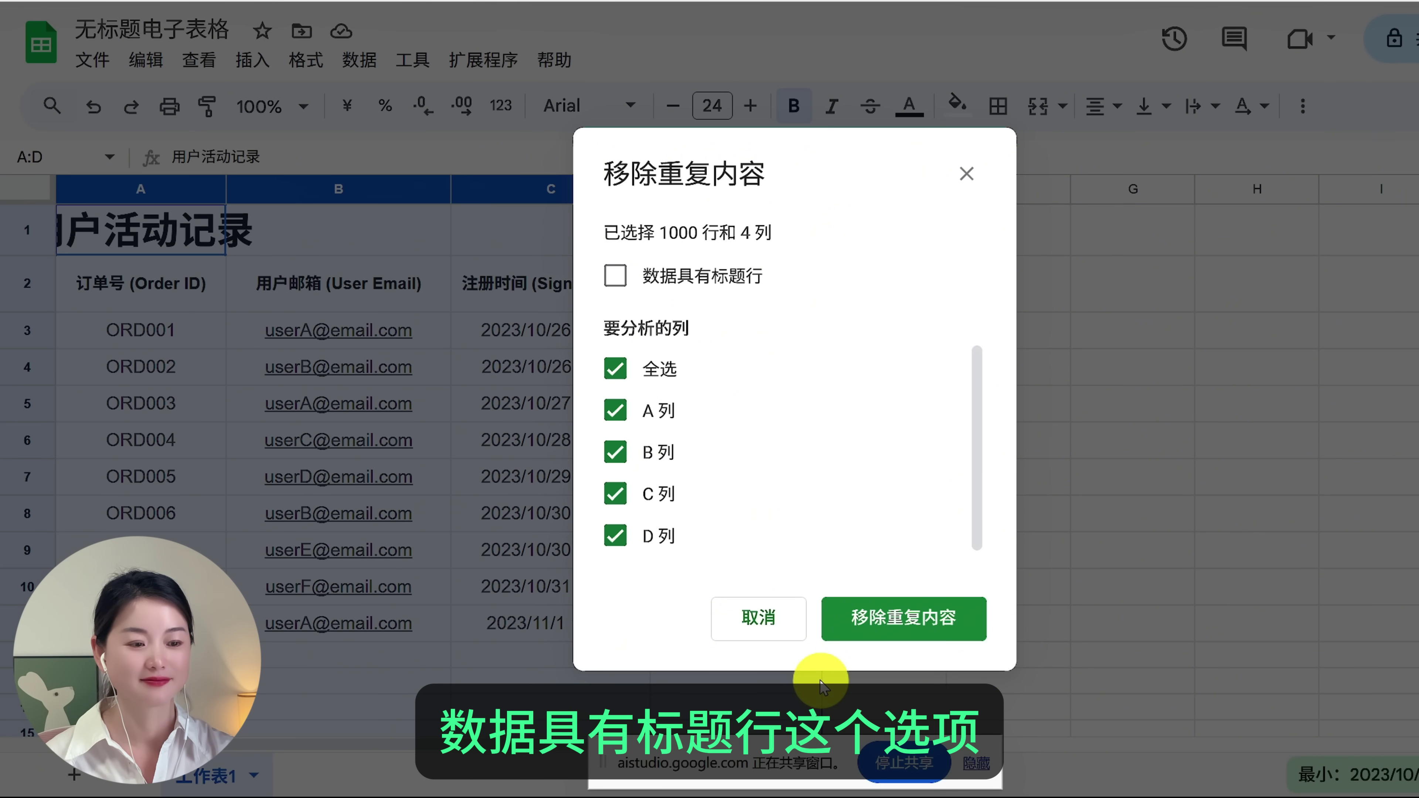
{"action": "left_click", "coordinate": [615, 278]}
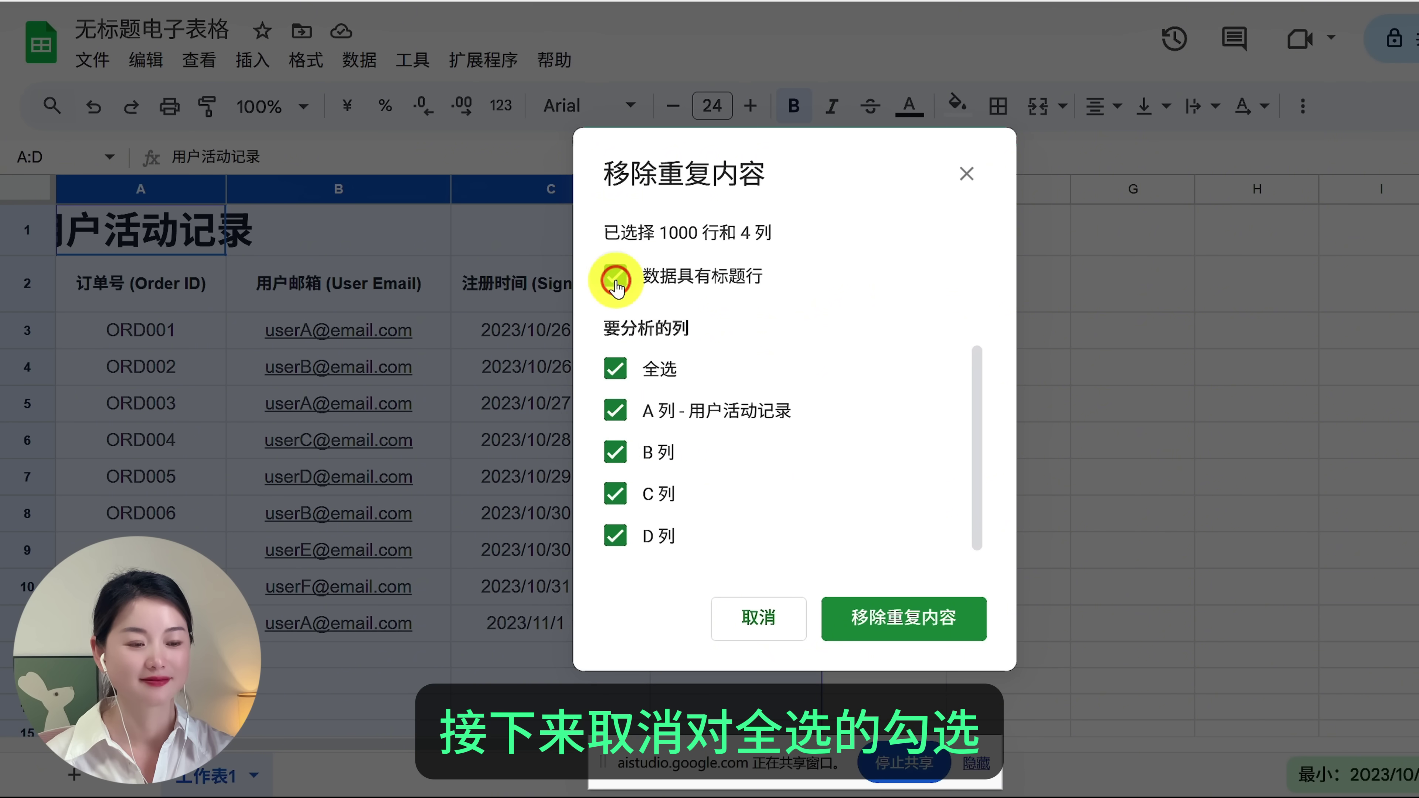
{"action": "left_click", "coordinate": [615, 369]}
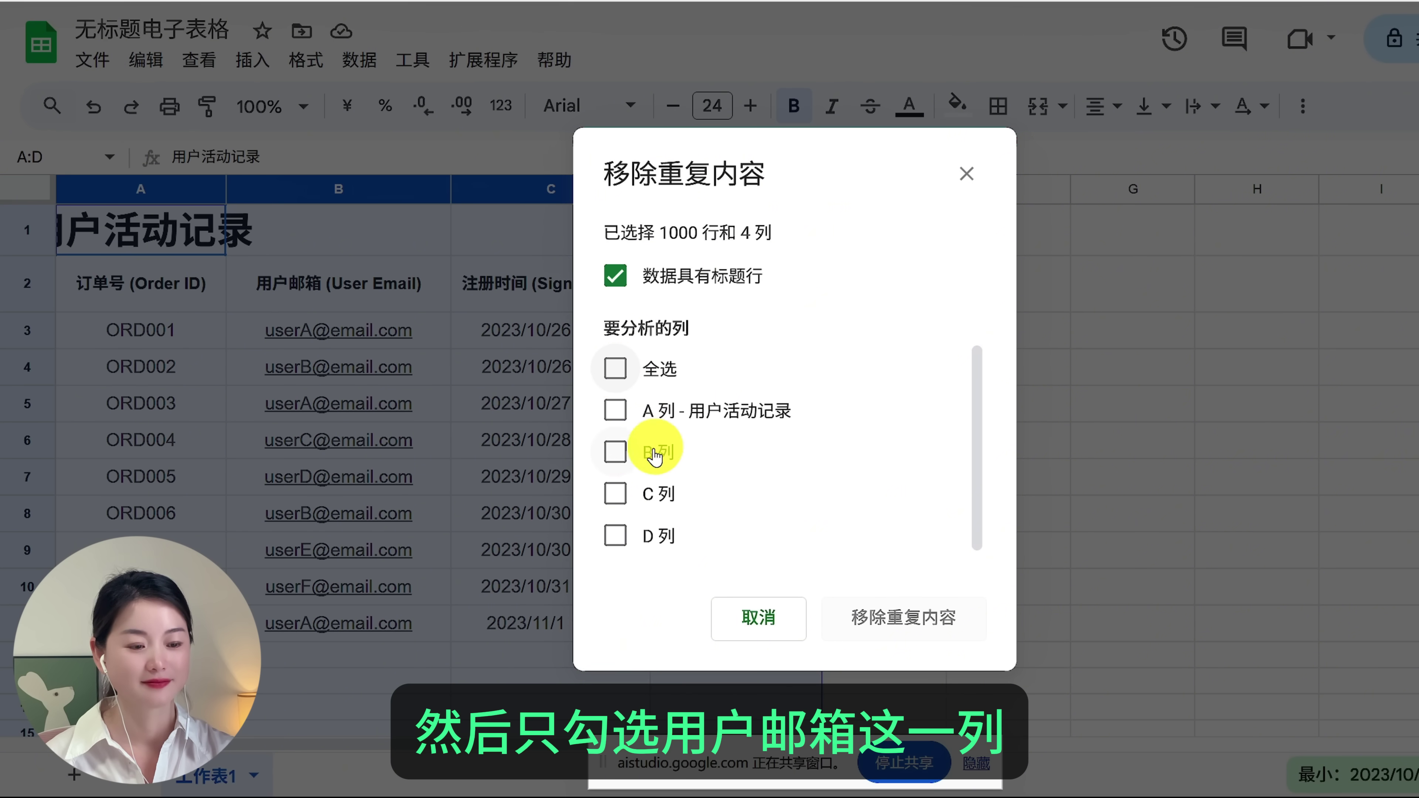
{"action": "left_click", "coordinate": [615, 453]}
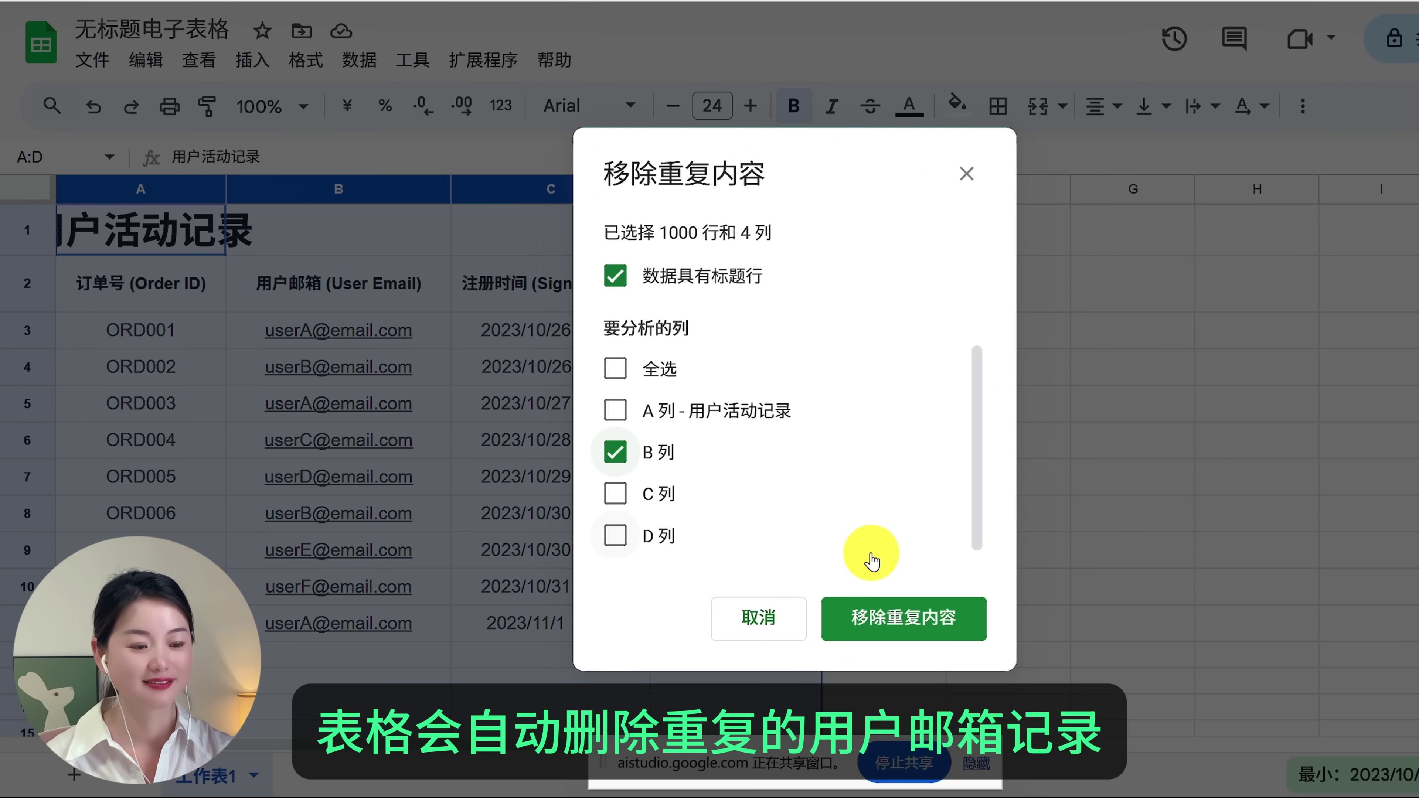
{"action": "left_click", "coordinate": [893, 617]}
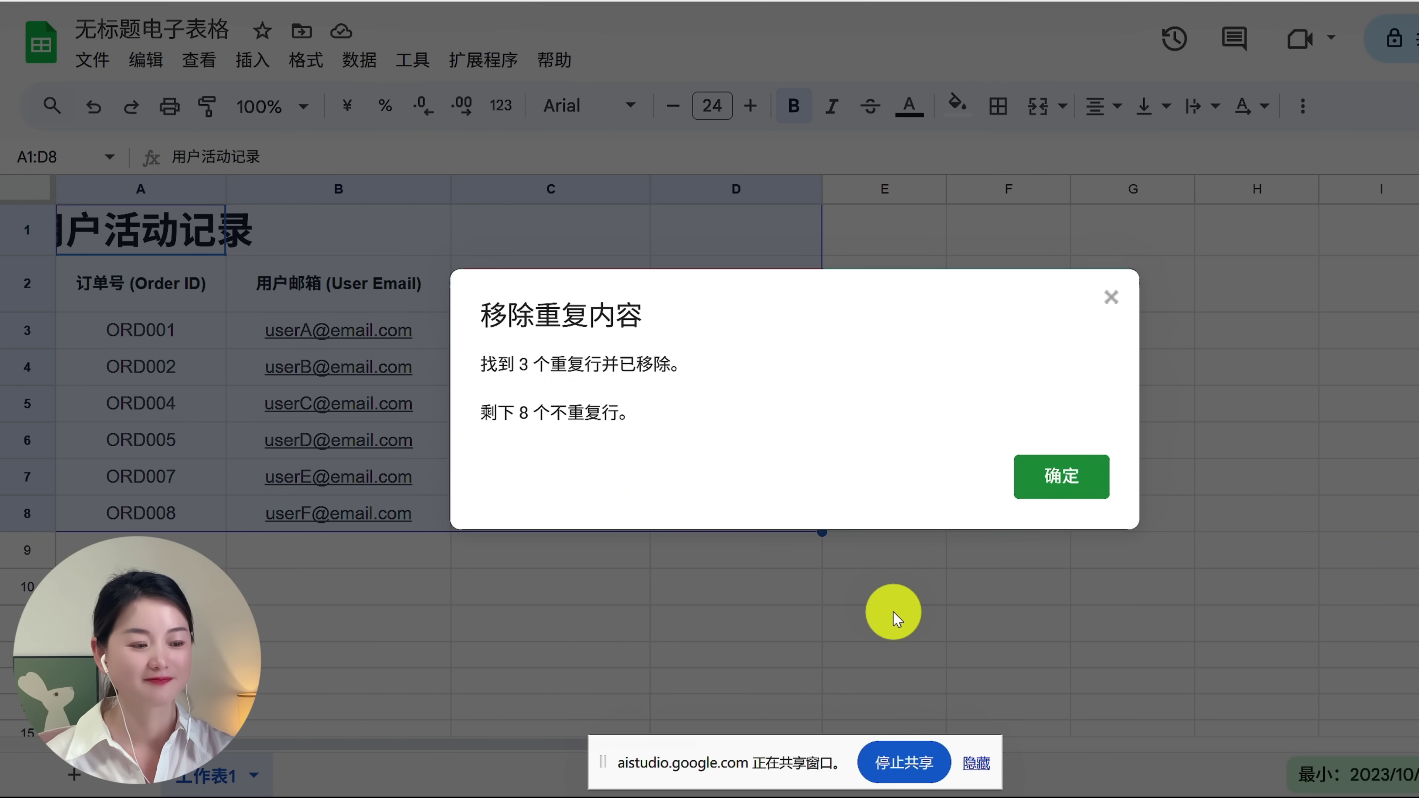
{"action": "left_click", "coordinate": [1057, 482]}
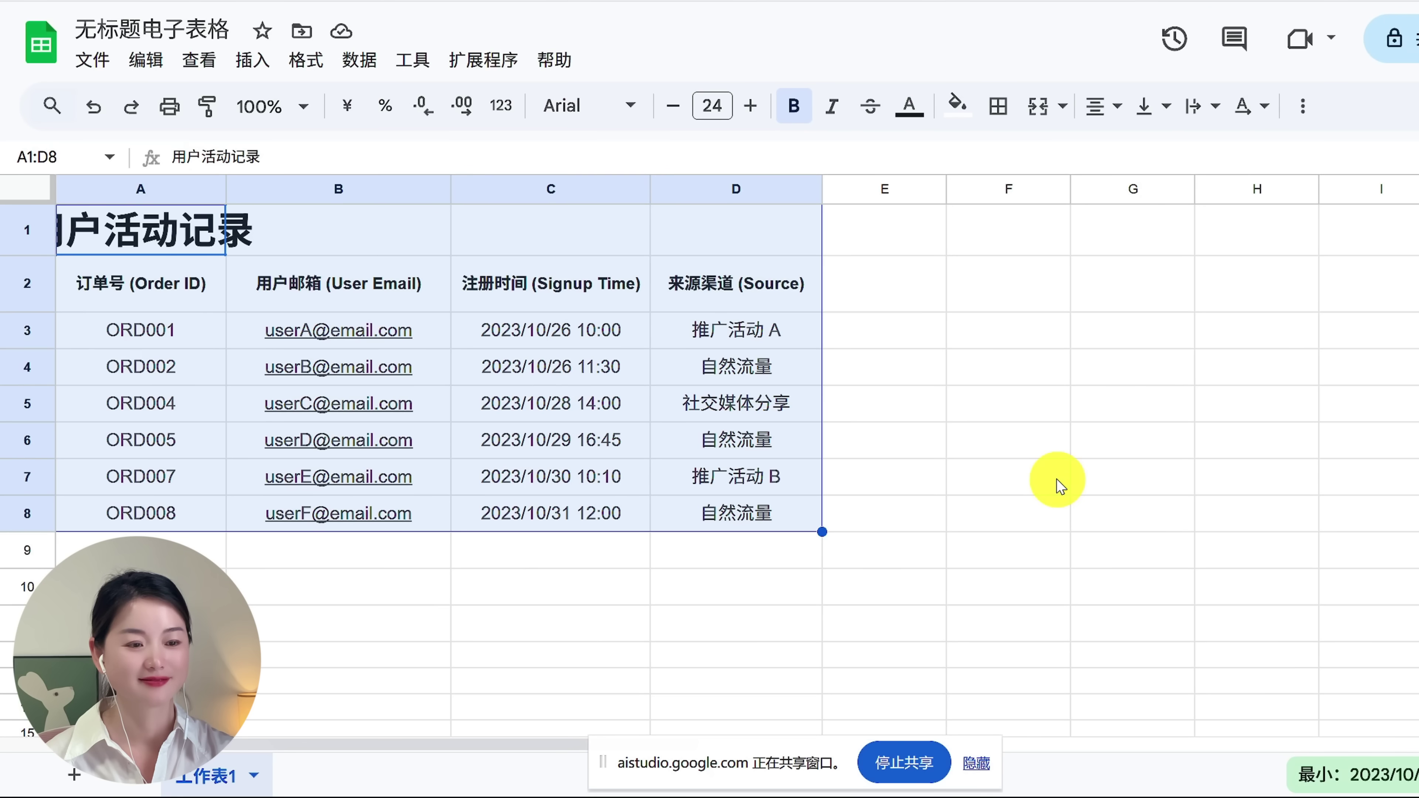